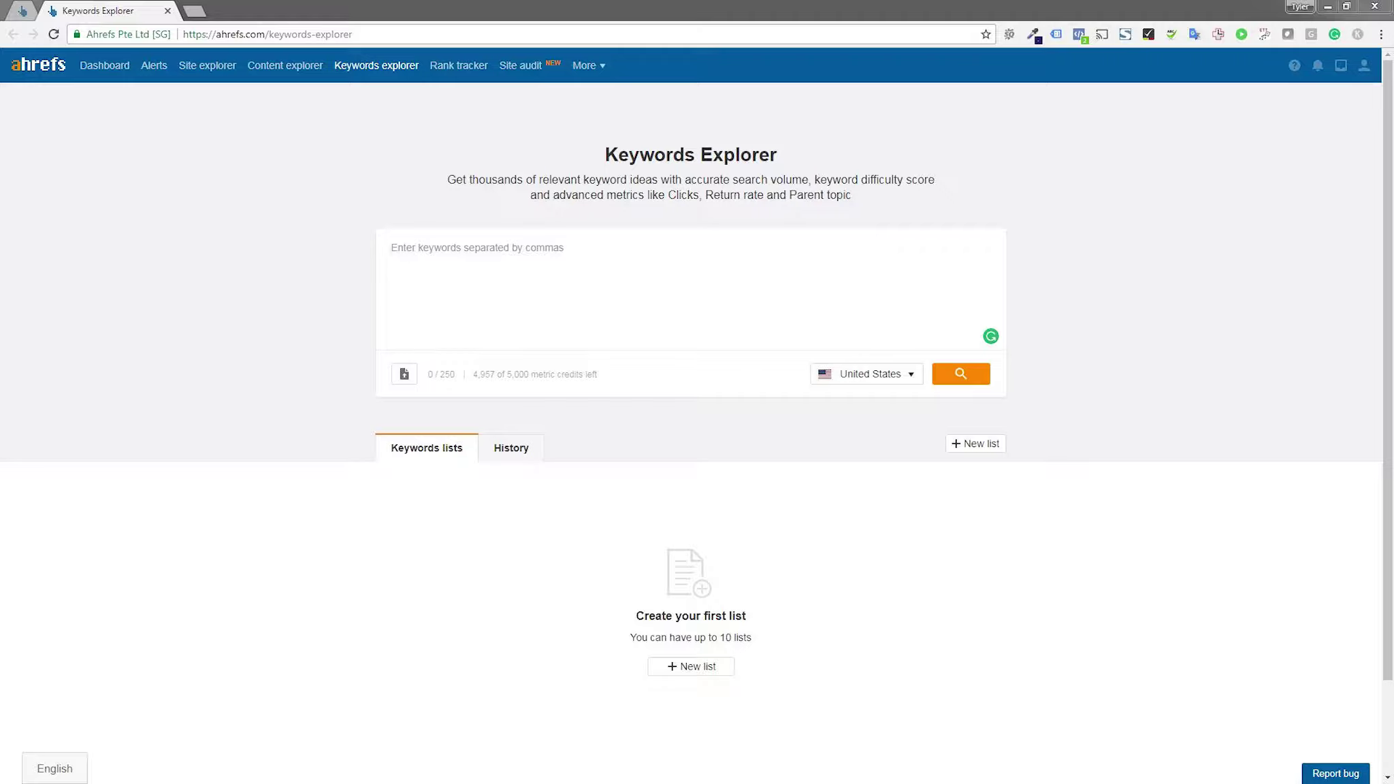
# Search Keywords Explorer for 'pillow' in the United States and check its cost per click
pyautogui.click(539, 270)
pyautogui.click(652, 268)
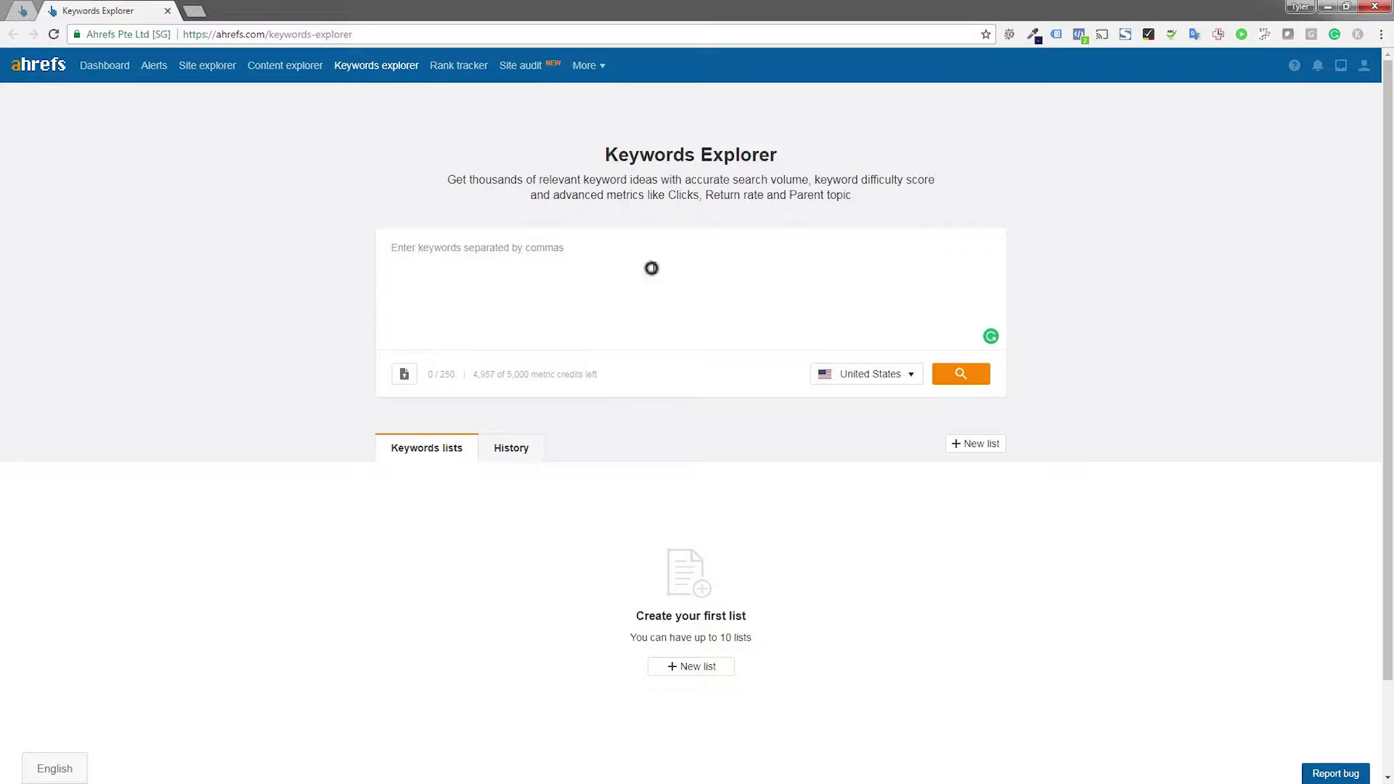
pyautogui.write('pillow,')
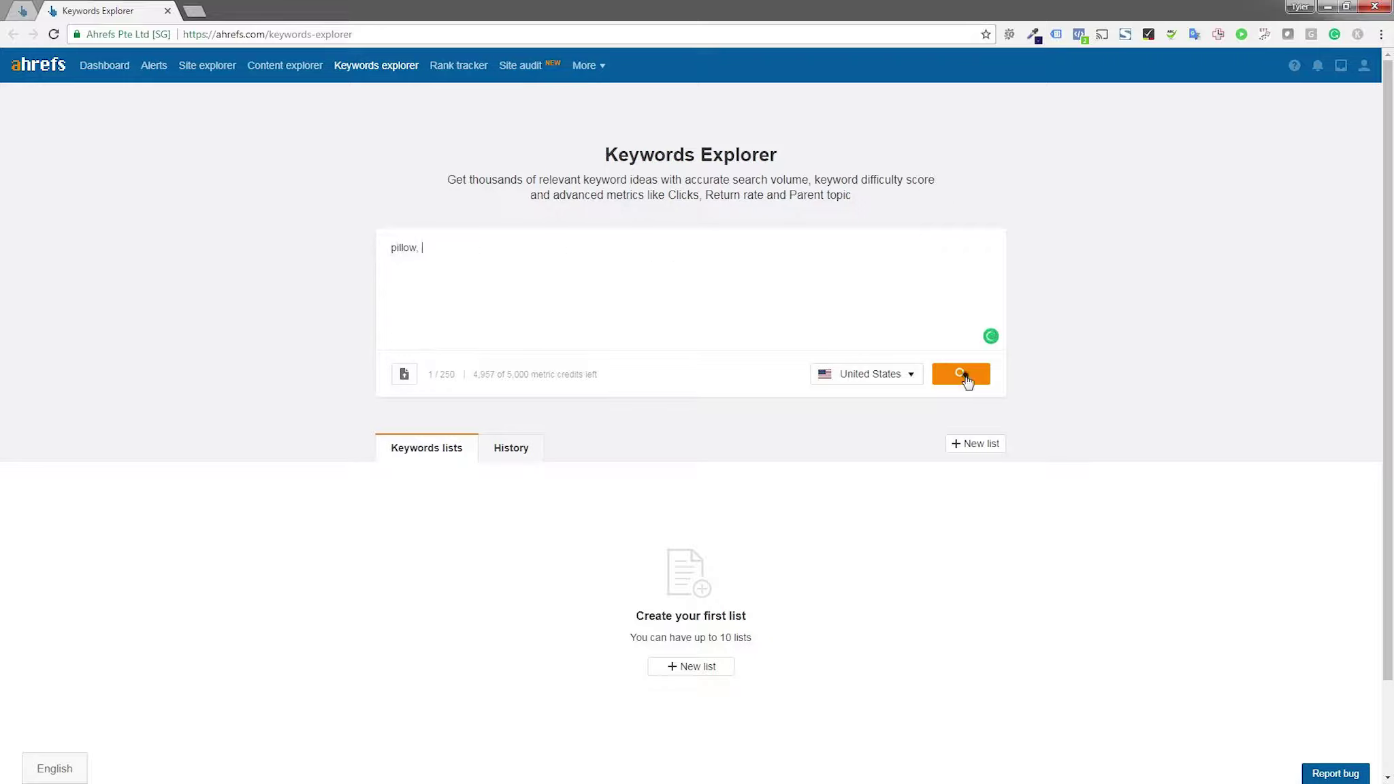
pyautogui.click(964, 377)
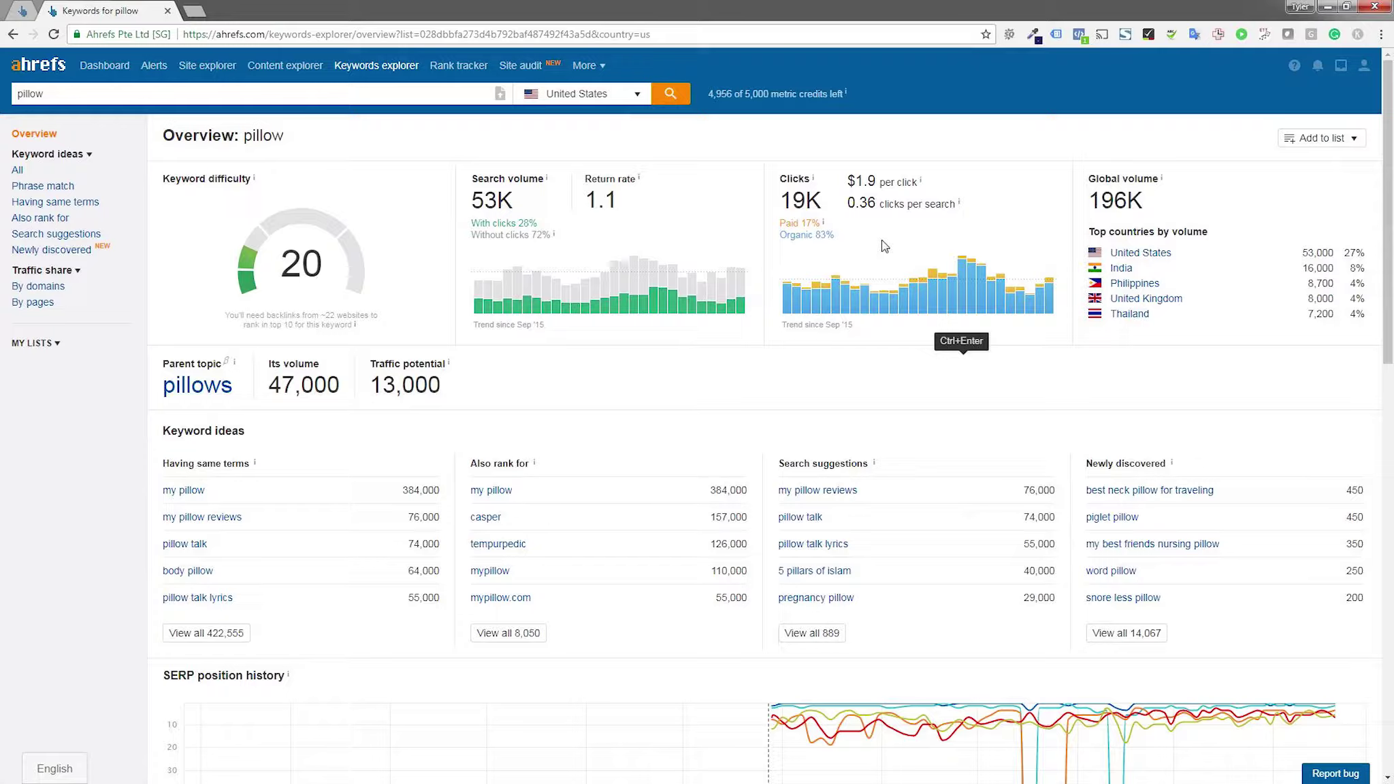
pyautogui.moveTo(855, 180); pyautogui.dragTo(892, 181)
pyautogui.click(870, 178)
# Show all 422,555 same-terms ideas for pillow, led by 'my pillow' at 384,000 searches
pyautogui.doubleClick(861, 179)
pyautogui.click(981, 185)
pyautogui.click(215, 640)
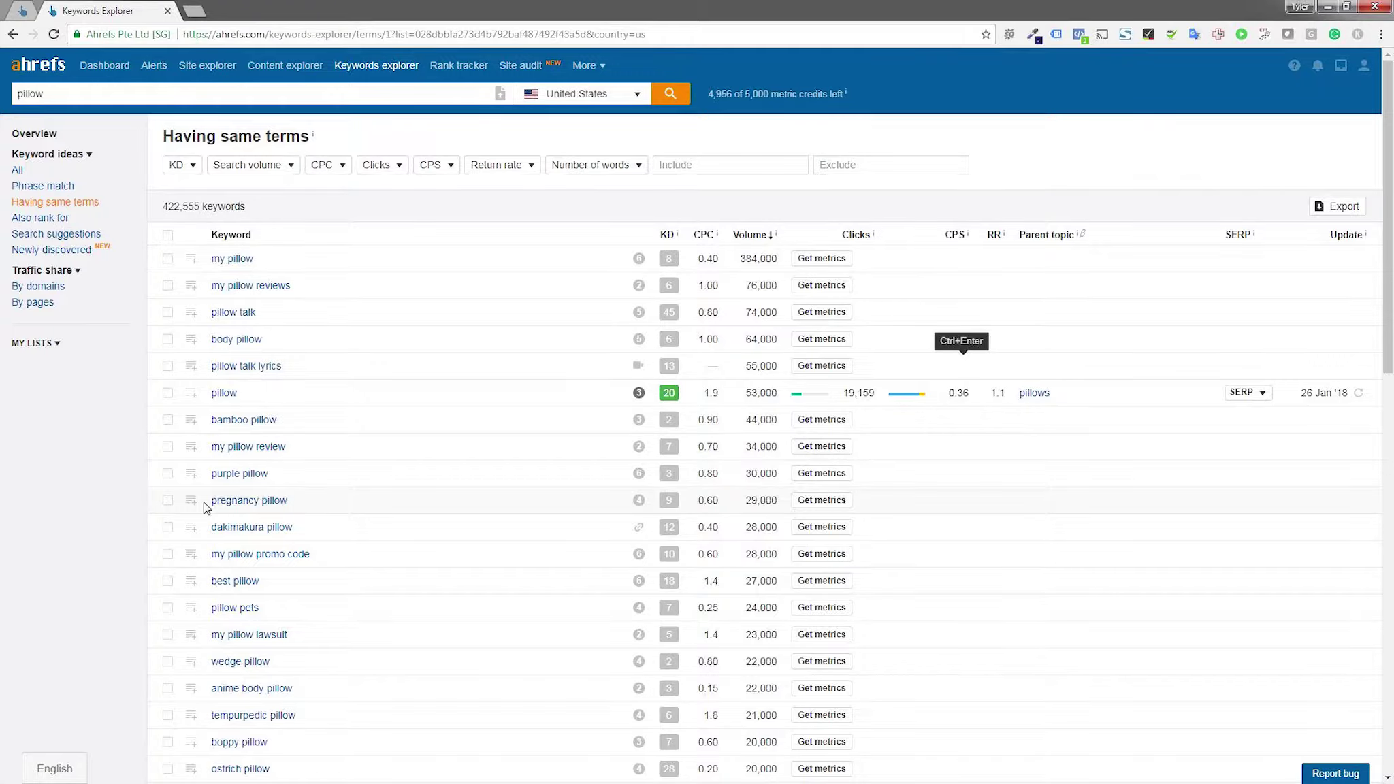
pyautogui.moveTo(204, 507); pyautogui.dragTo(293, 502)
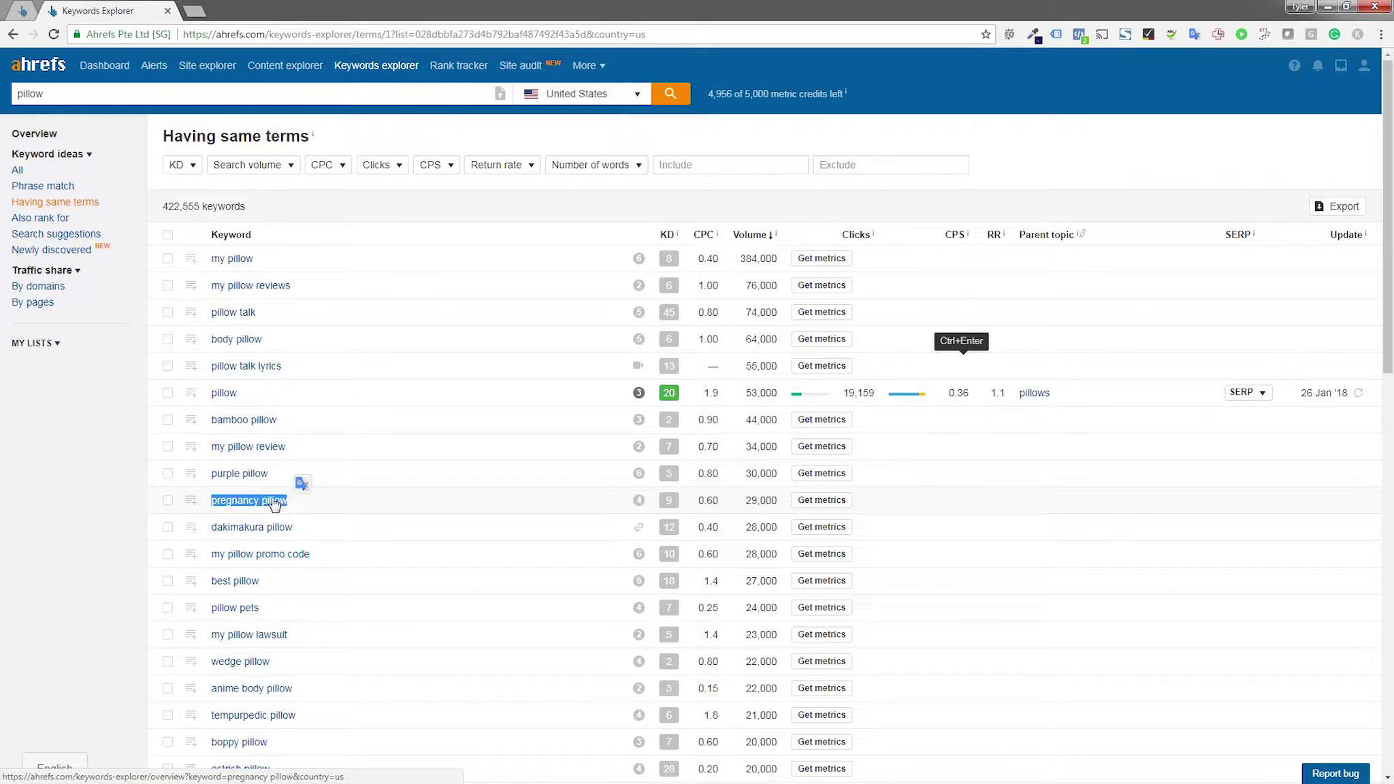
pyautogui.click(134, 557)
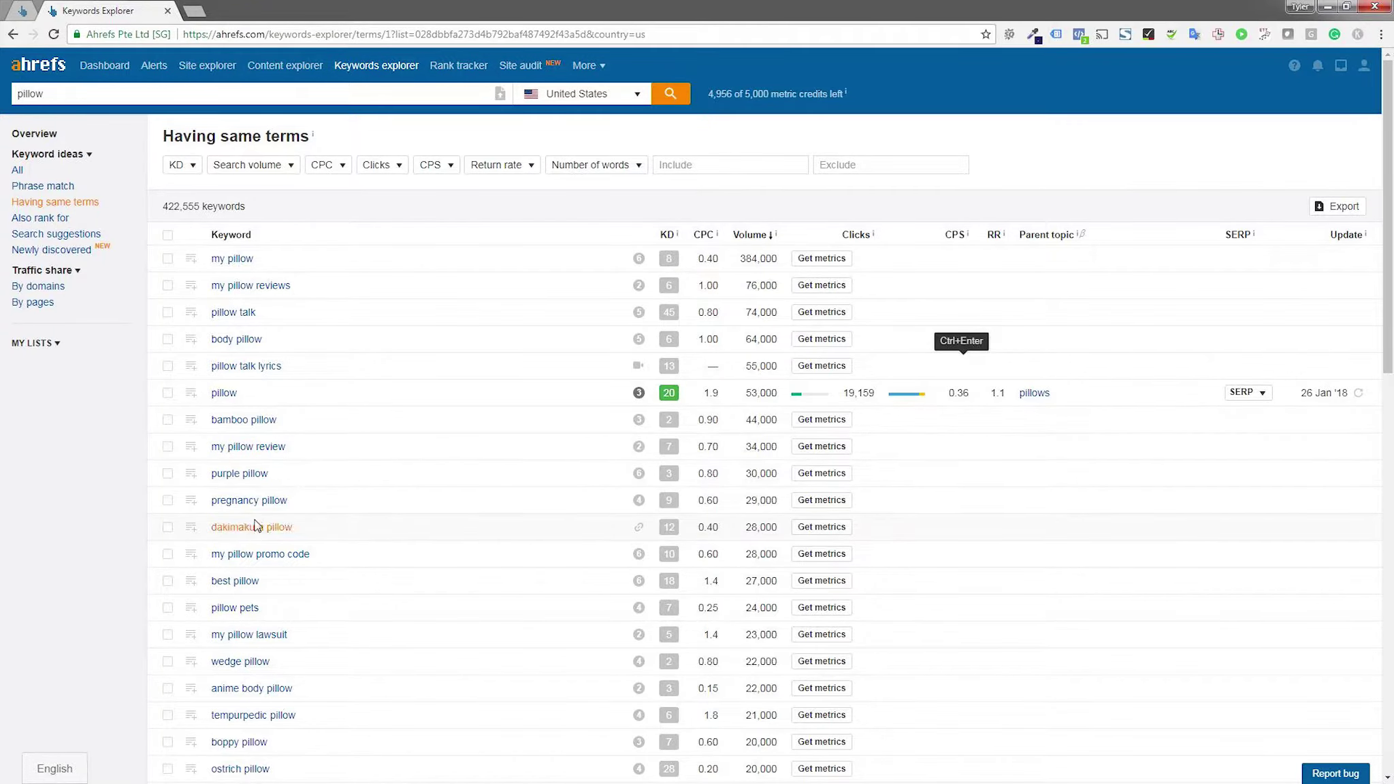
# Open the 'pregnancy pillow' overview and review its return rate and clicks figures
pyautogui.click(258, 502)
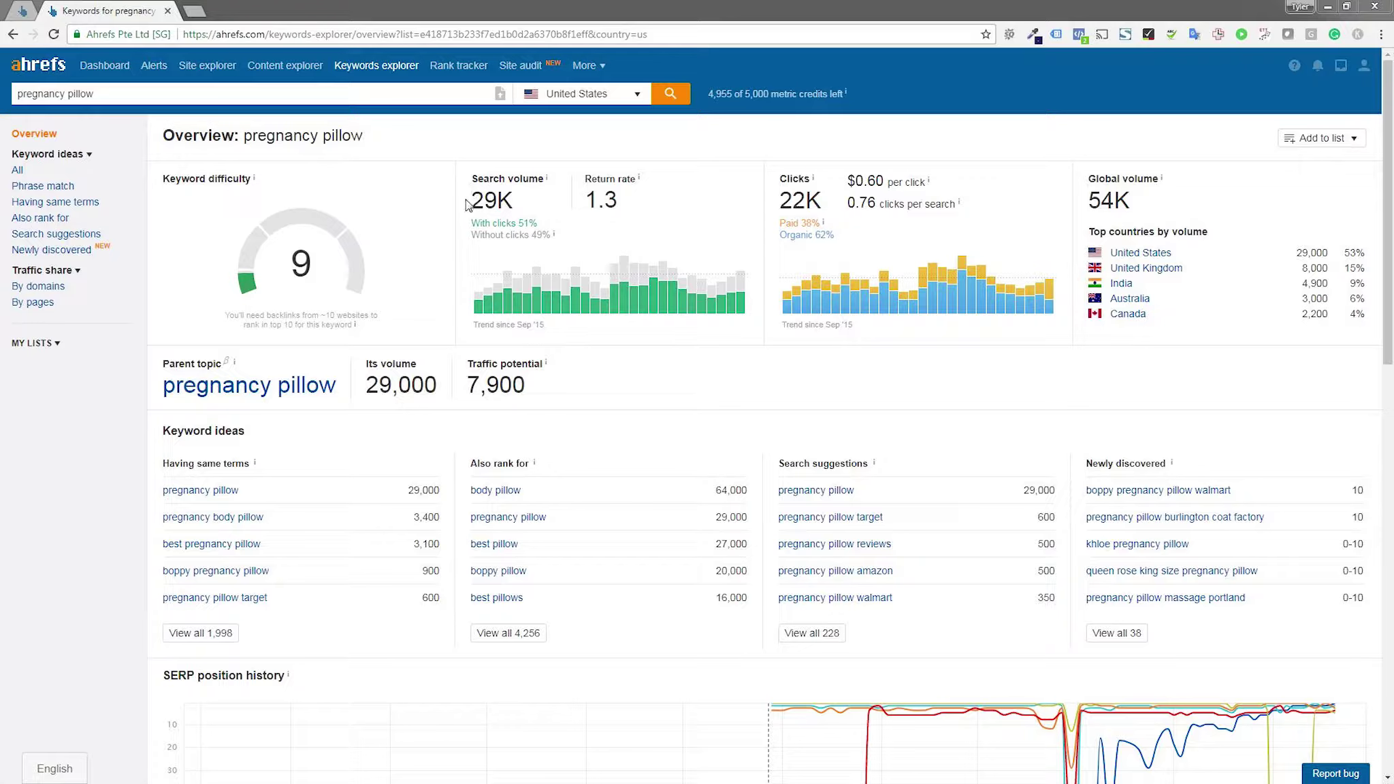
pyautogui.moveTo(470, 208); pyautogui.dragTo(505, 235)
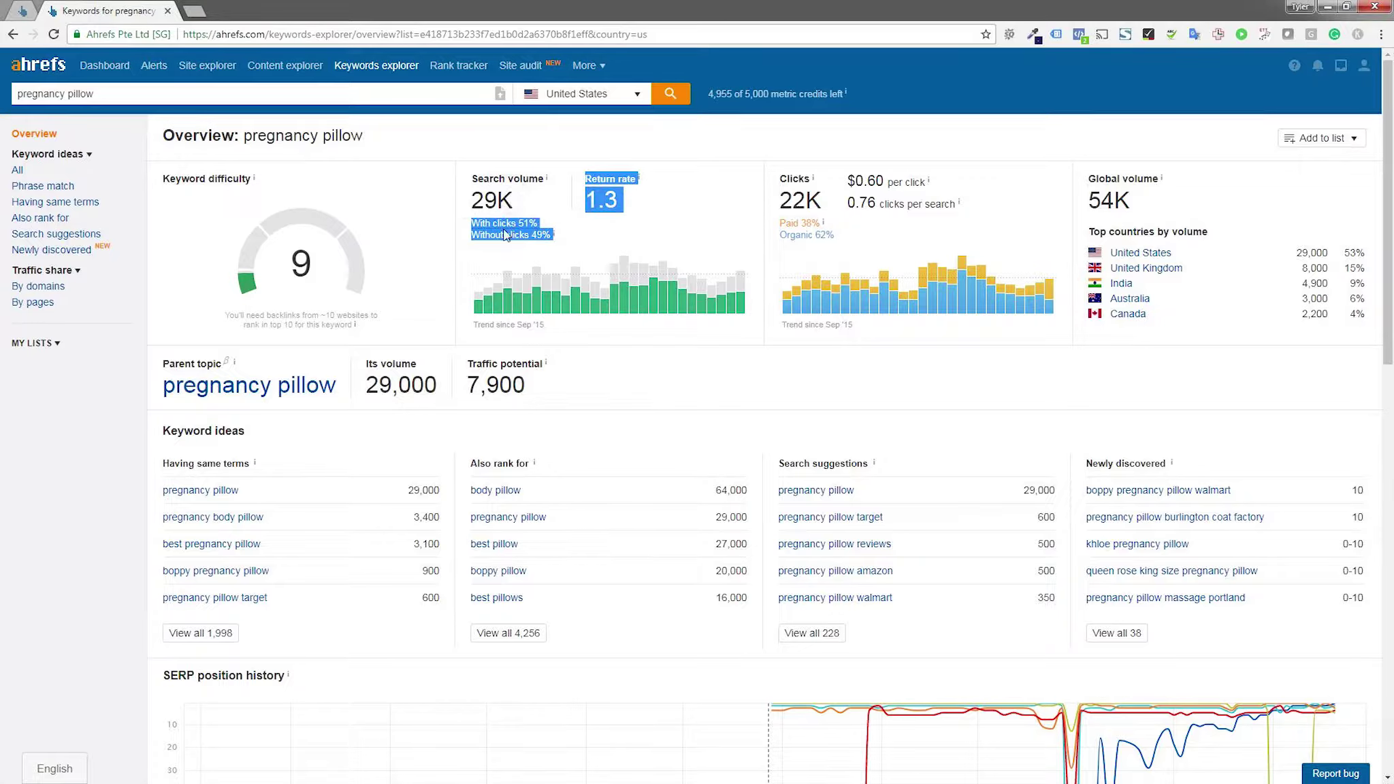
pyautogui.click(491, 144)
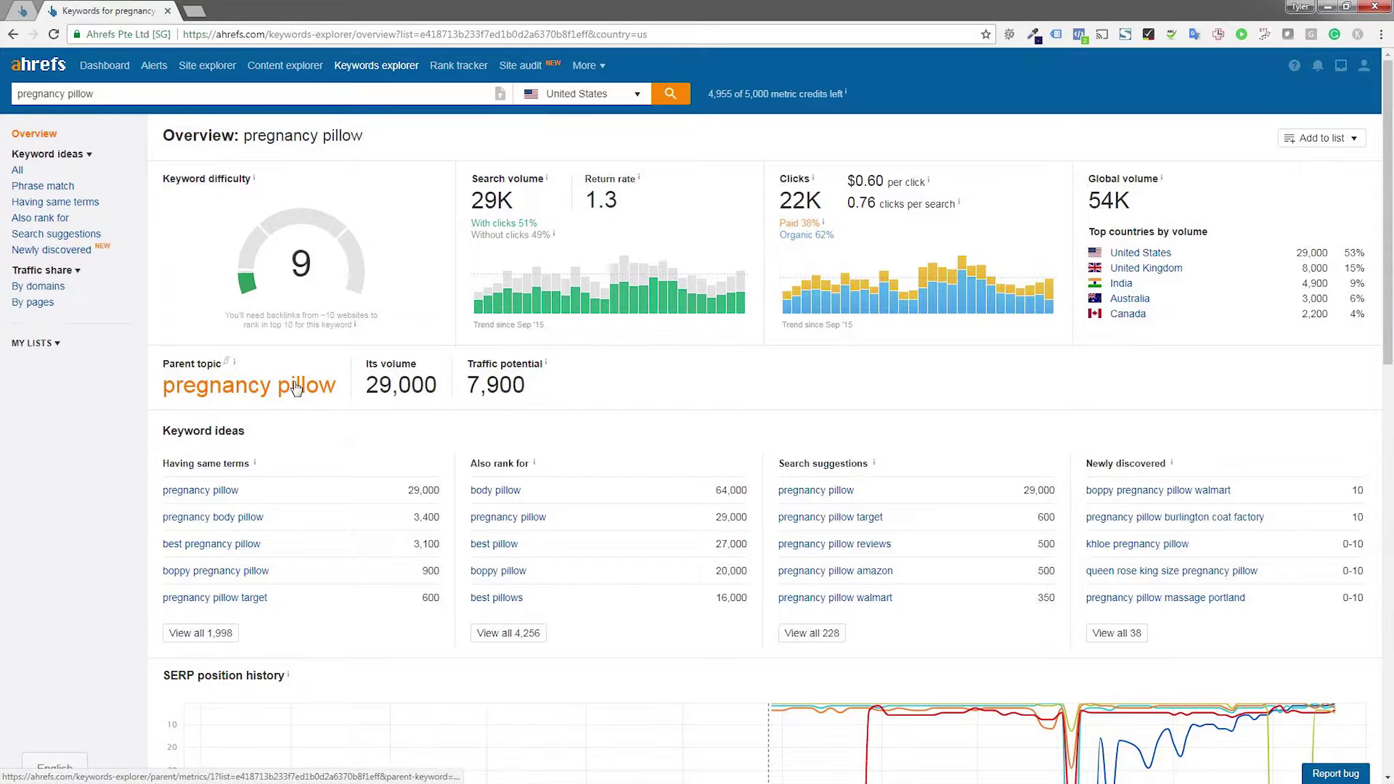
# Show all 1,998 same-terms keywords for 'pregnancy pillow', led by 'pregnancy pillow' at 29,000
pyautogui.click(205, 633)
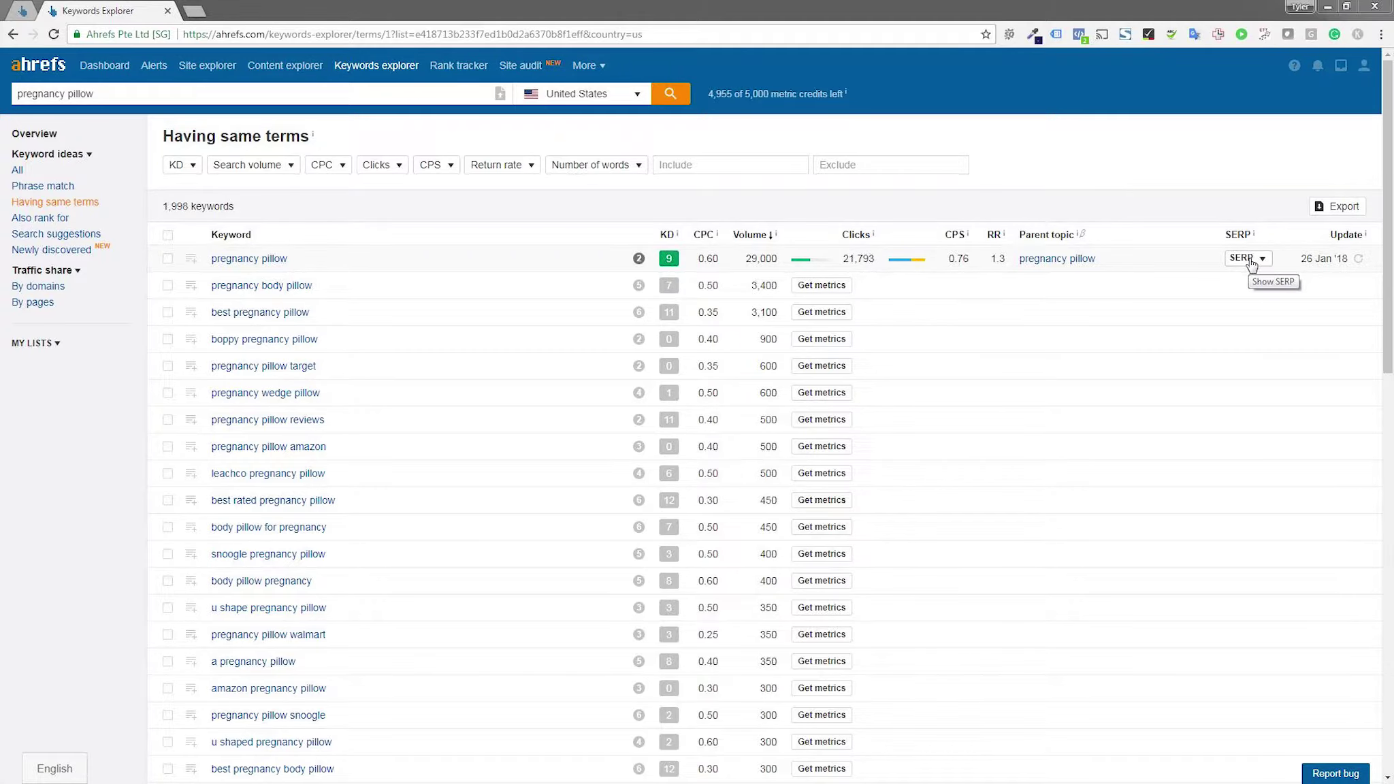
# Expand the SERP overview for 'pregnancy pillow' to see its top 10 organic results
pyautogui.click(1246, 258)
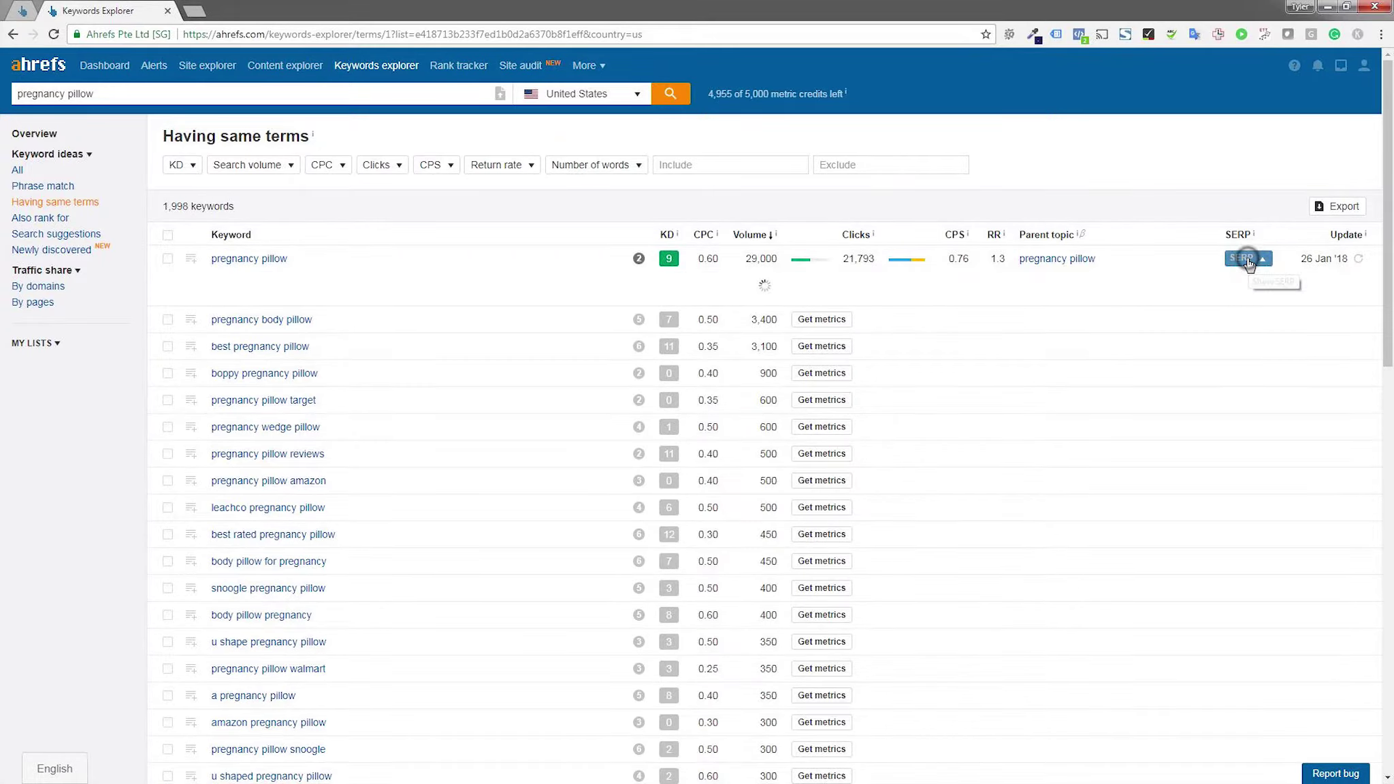
pyautogui.scroll(-1, 1177, 254)
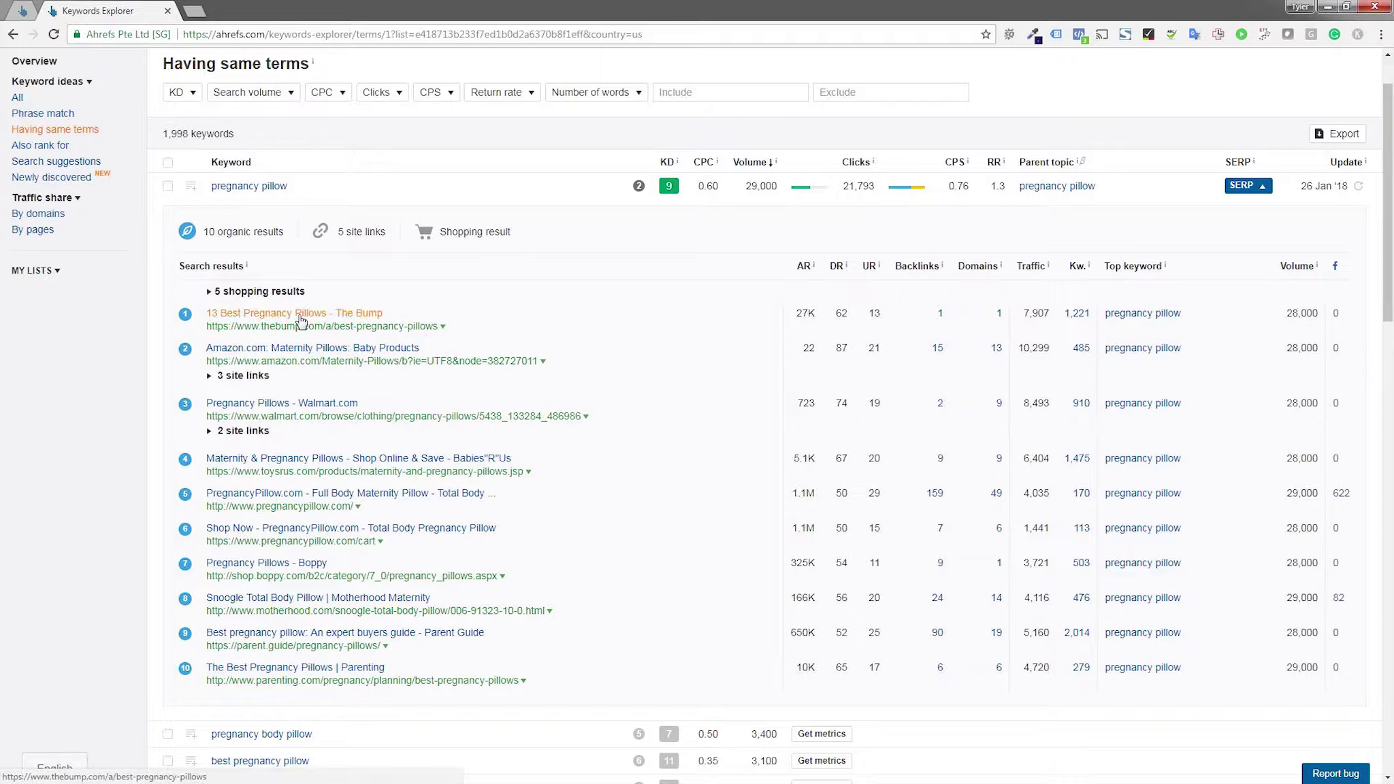
pyautogui.rightClick(300, 319)
# Open The Bump's '13 Best Pregnancy Pillows' article in a new tab and scroll through its picks
pyautogui.click(324, 319)
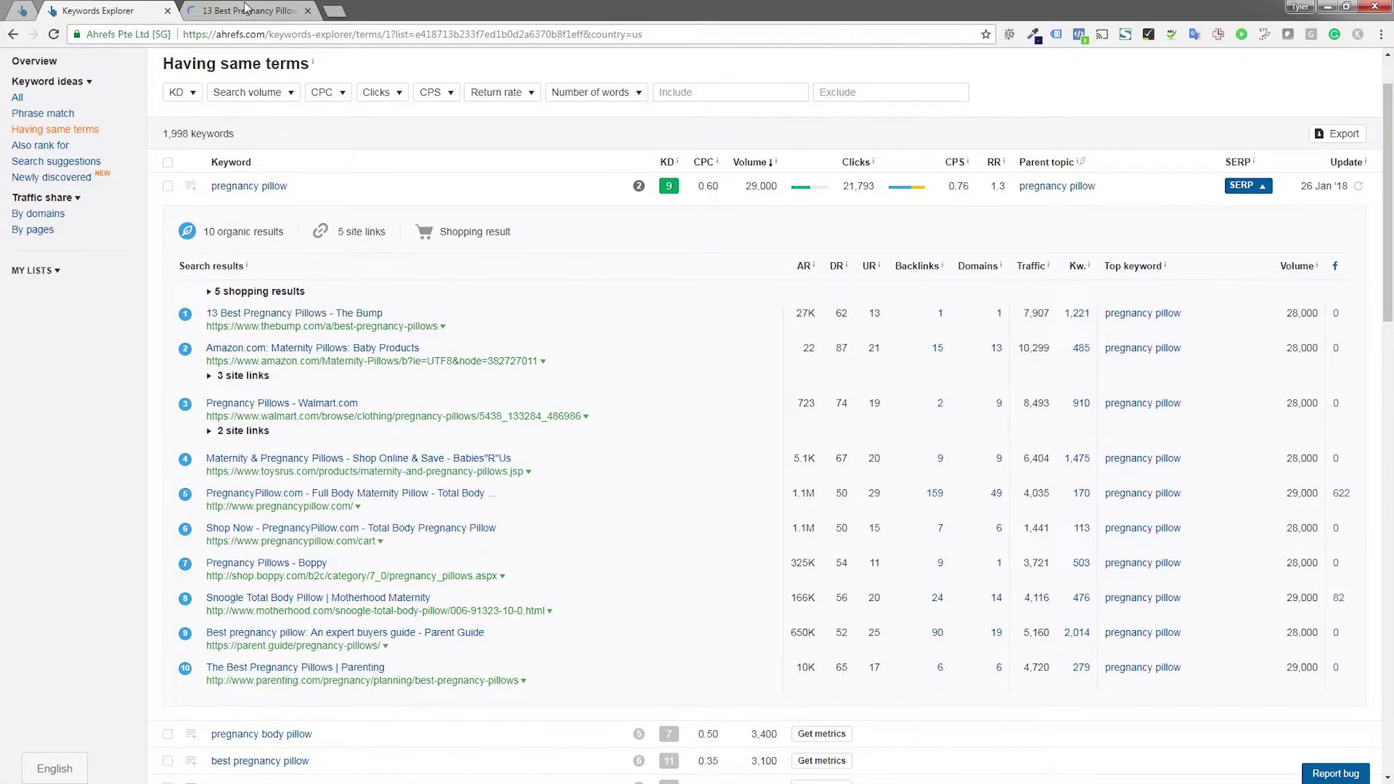
pyautogui.click(246, 9)
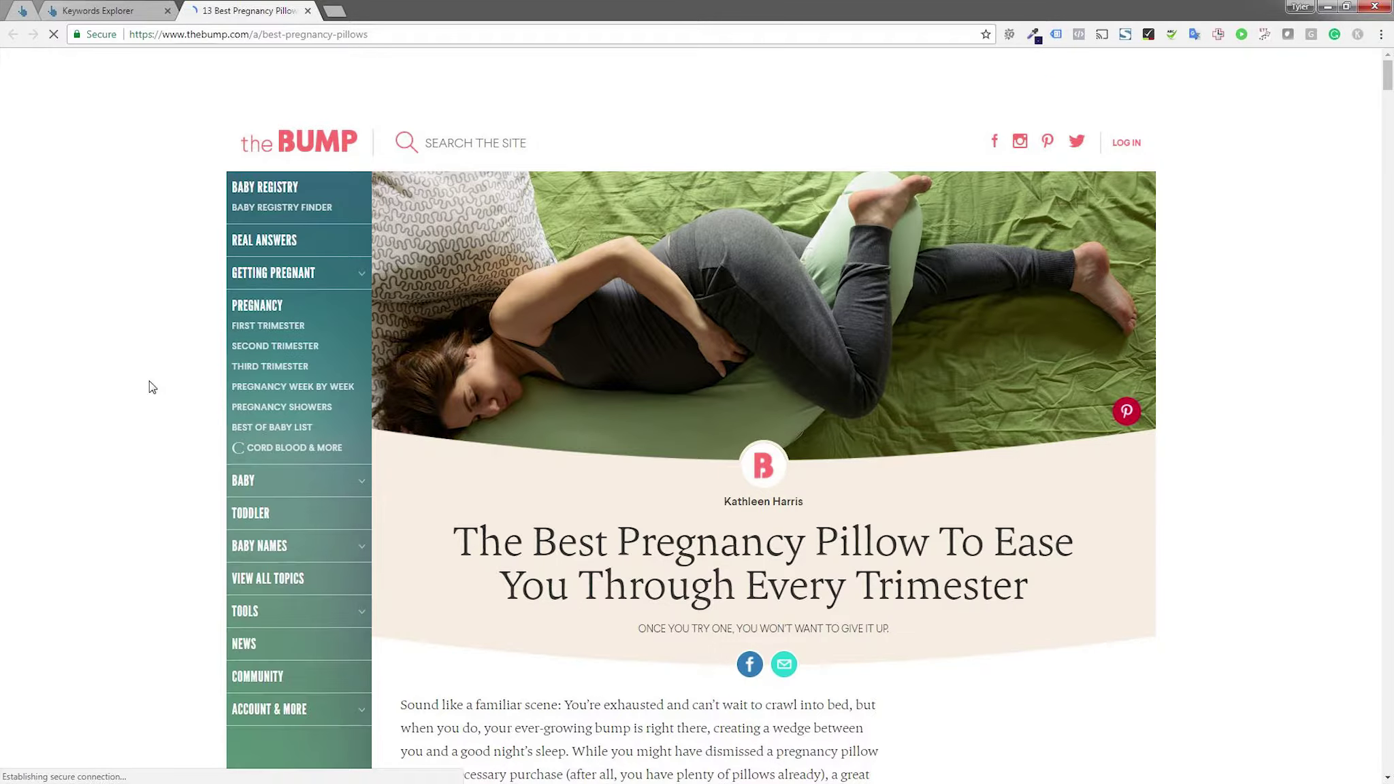
pyautogui.scroll(-5, 126, 367)
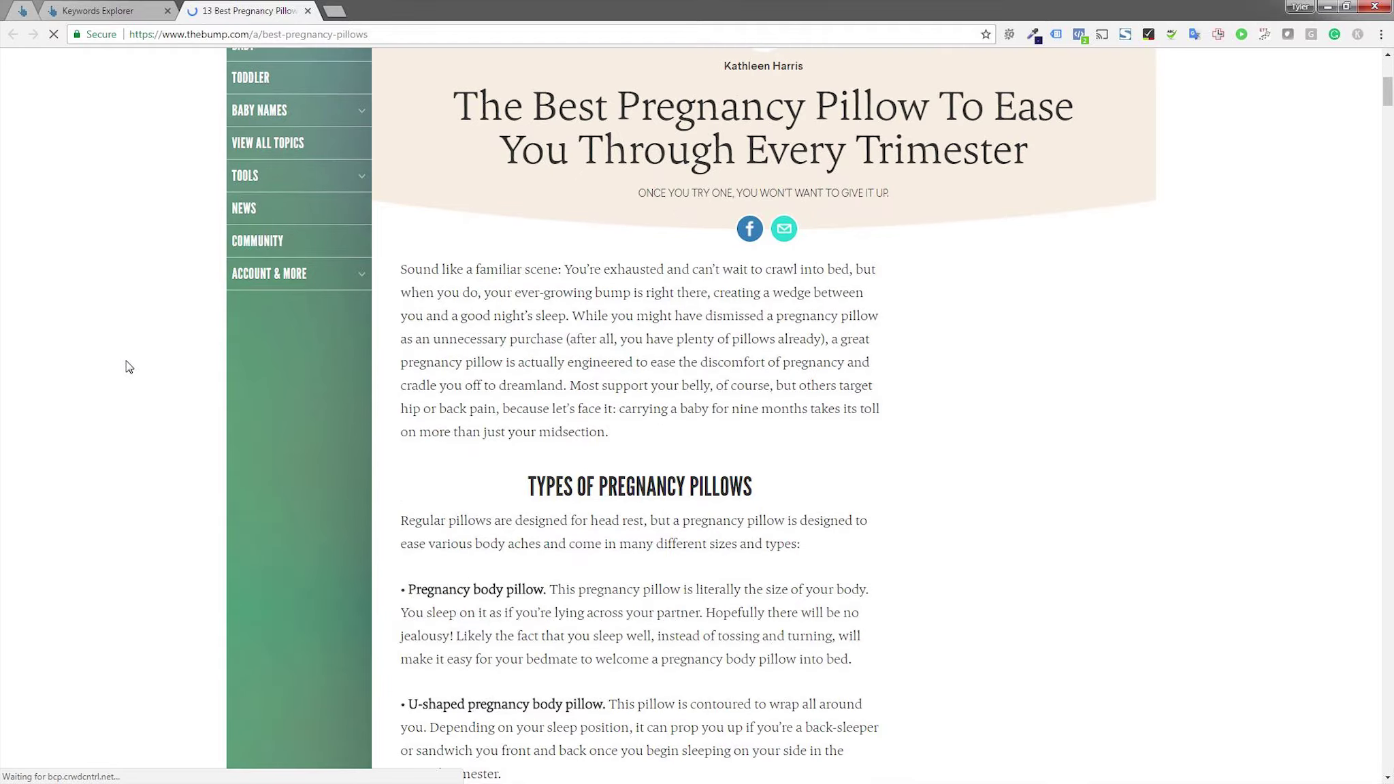
pyautogui.scroll(-20, 128, 364)
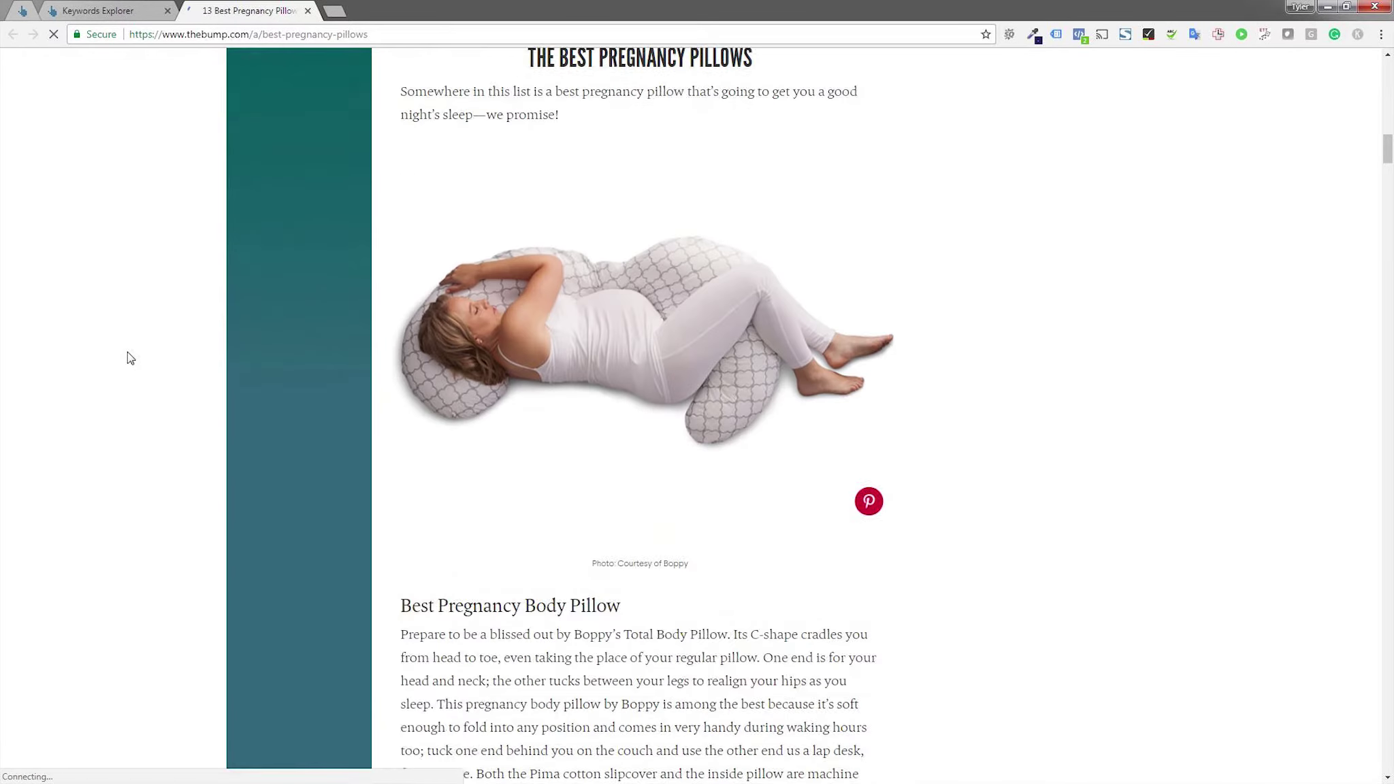
pyautogui.scroll(-1, 130, 358)
pyautogui.scroll(-6, 131, 357)
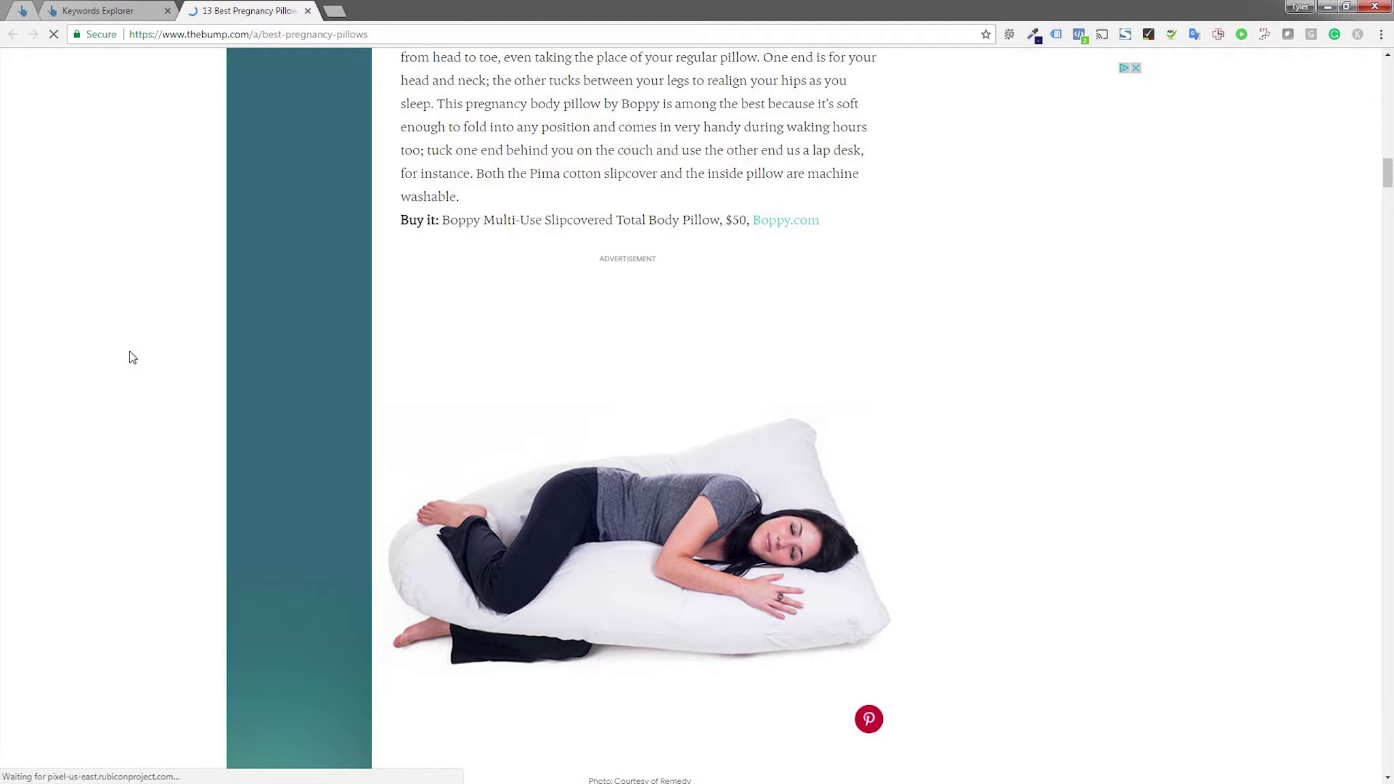
pyautogui.scroll(-4, 133, 358)
pyautogui.scroll(-5, 678, 318)
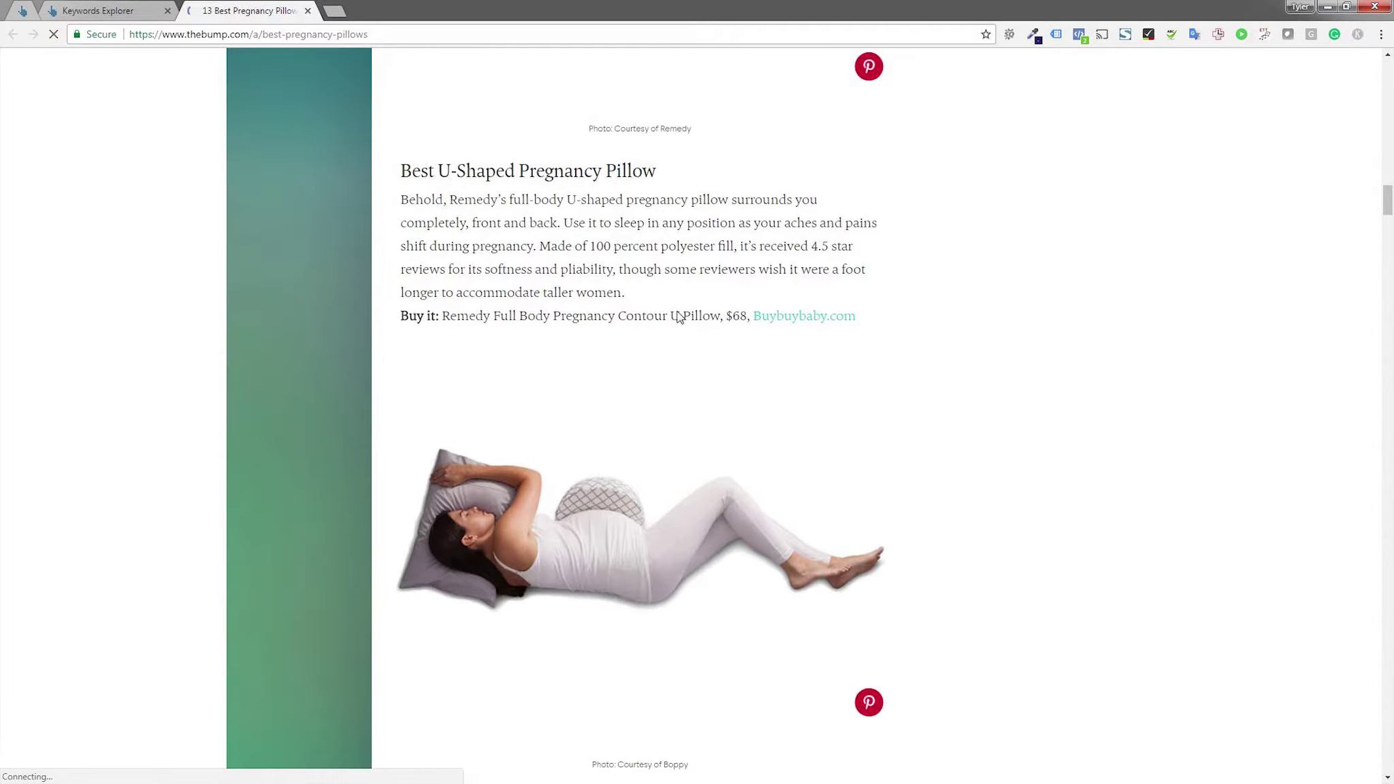
pyautogui.scroll(-10, 679, 317)
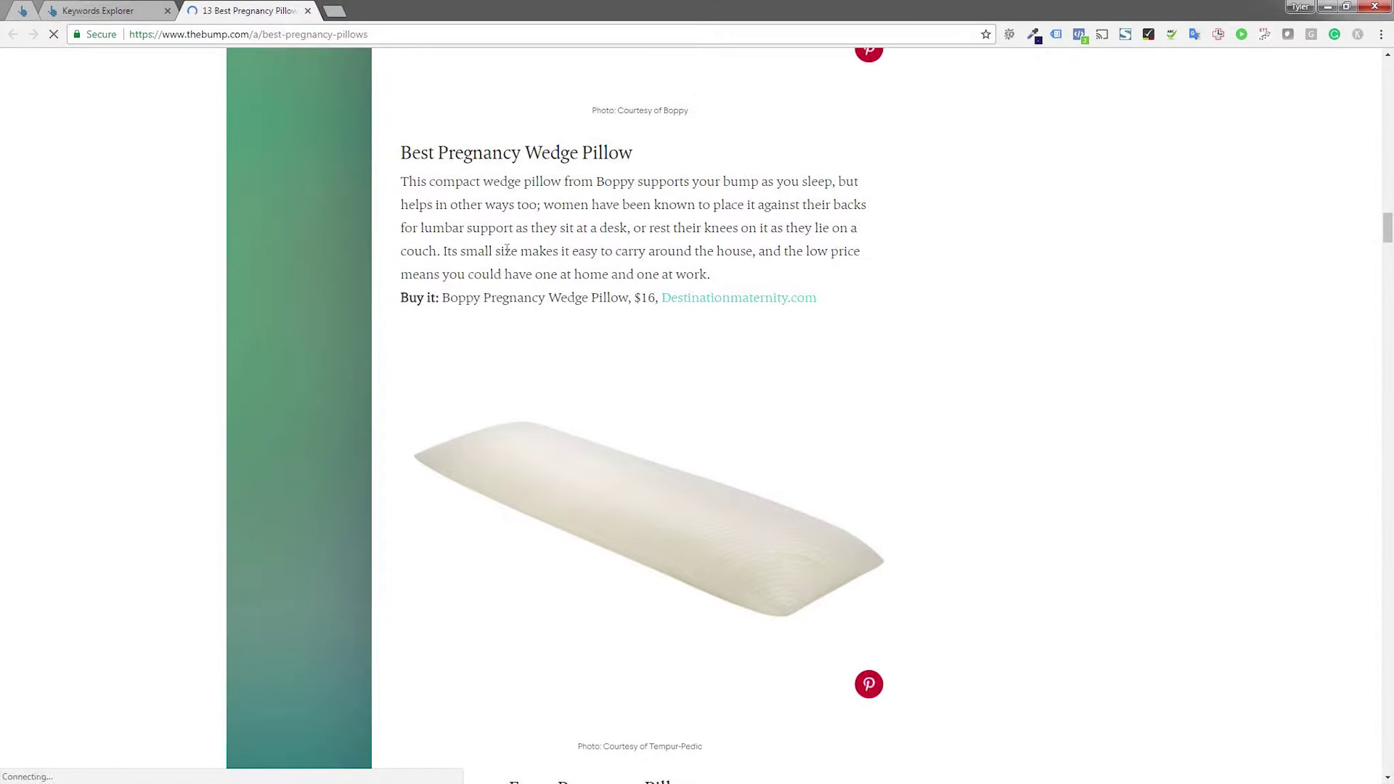
pyautogui.scroll(-18, 507, 249)
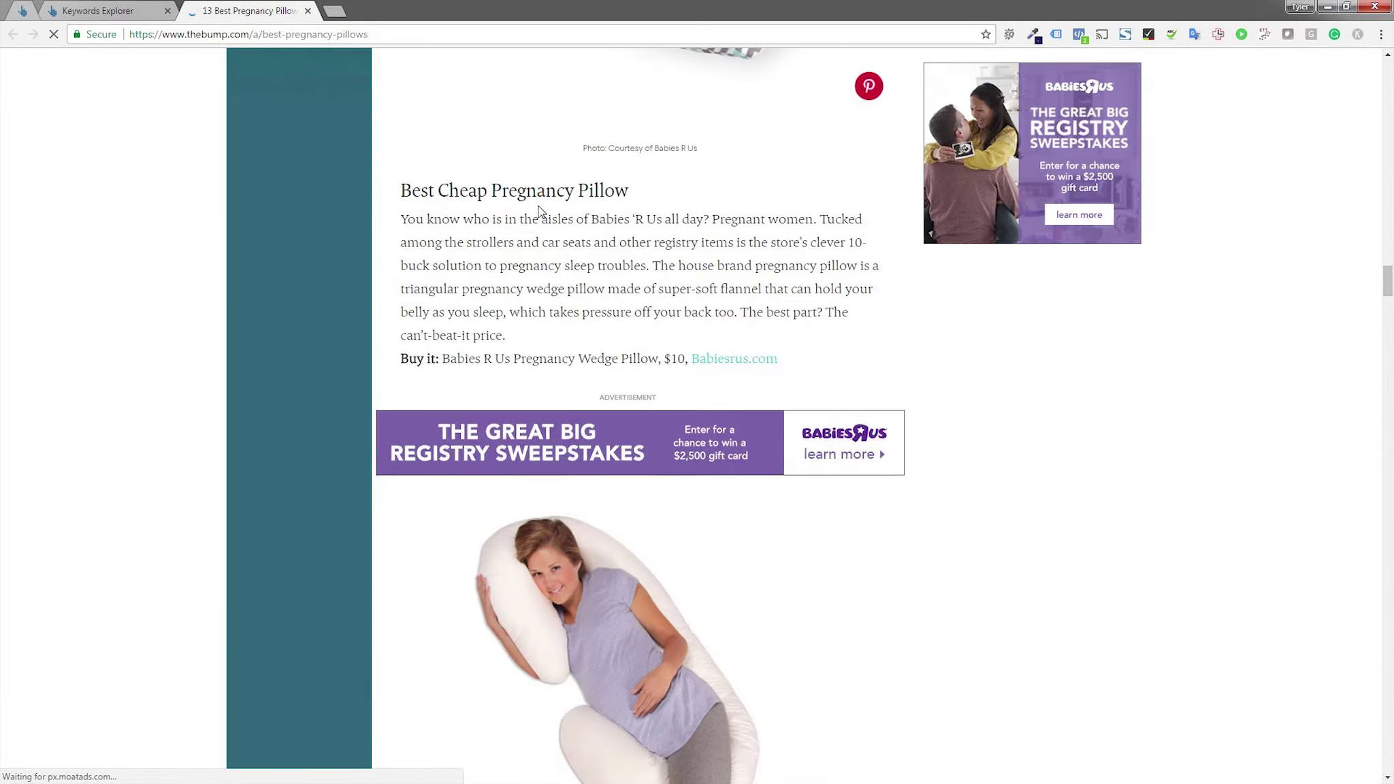
pyautogui.scroll(-20, 538, 211)
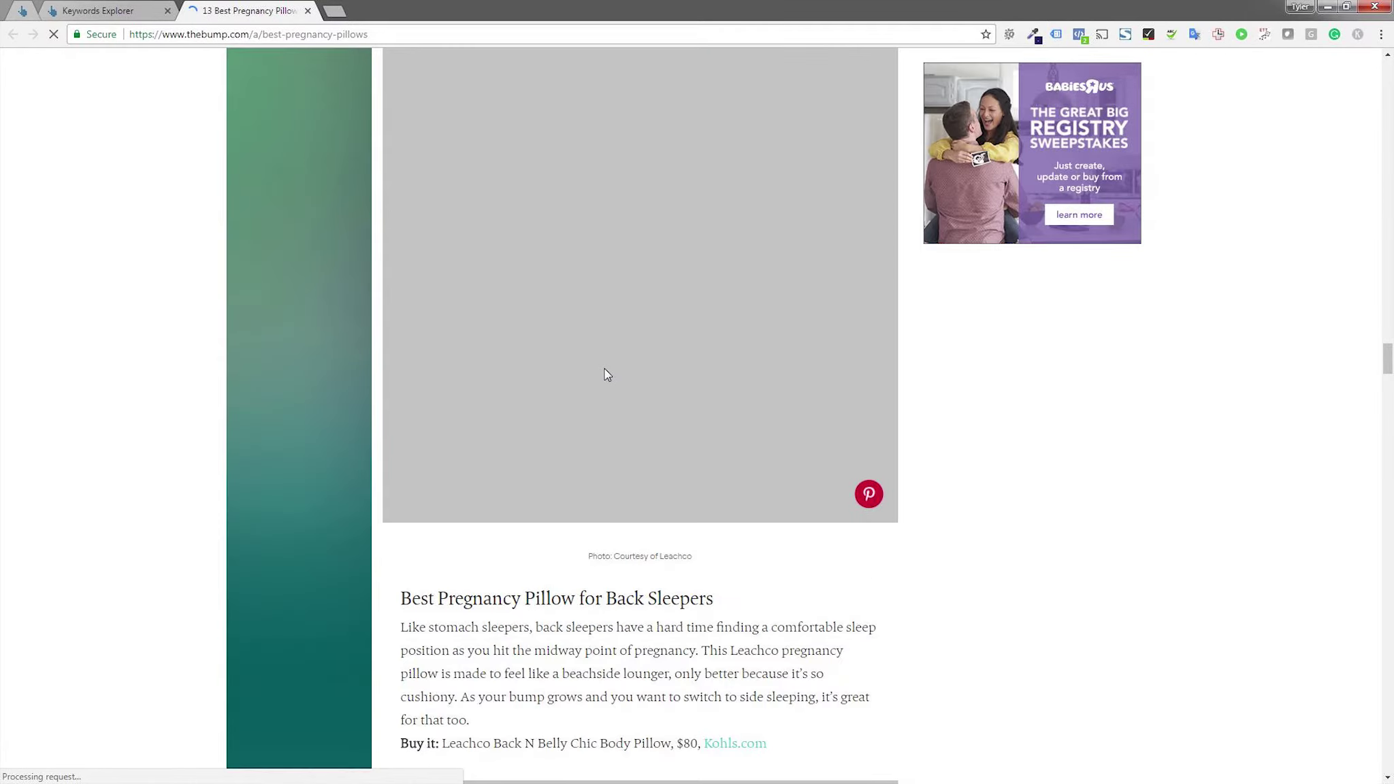
pyautogui.scroll(-20, 604, 369)
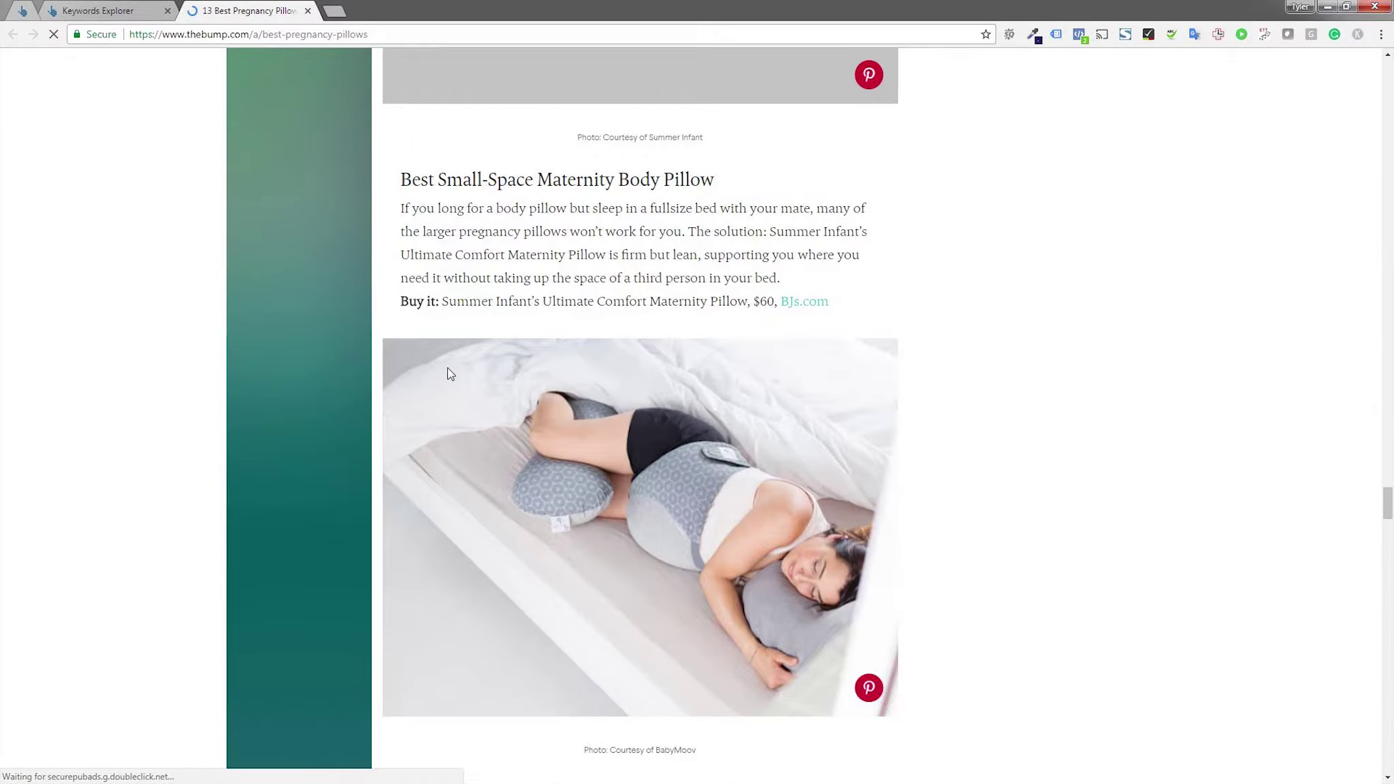
pyautogui.scroll(-2, 453, 392)
pyautogui.scroll(-15, 445, 385)
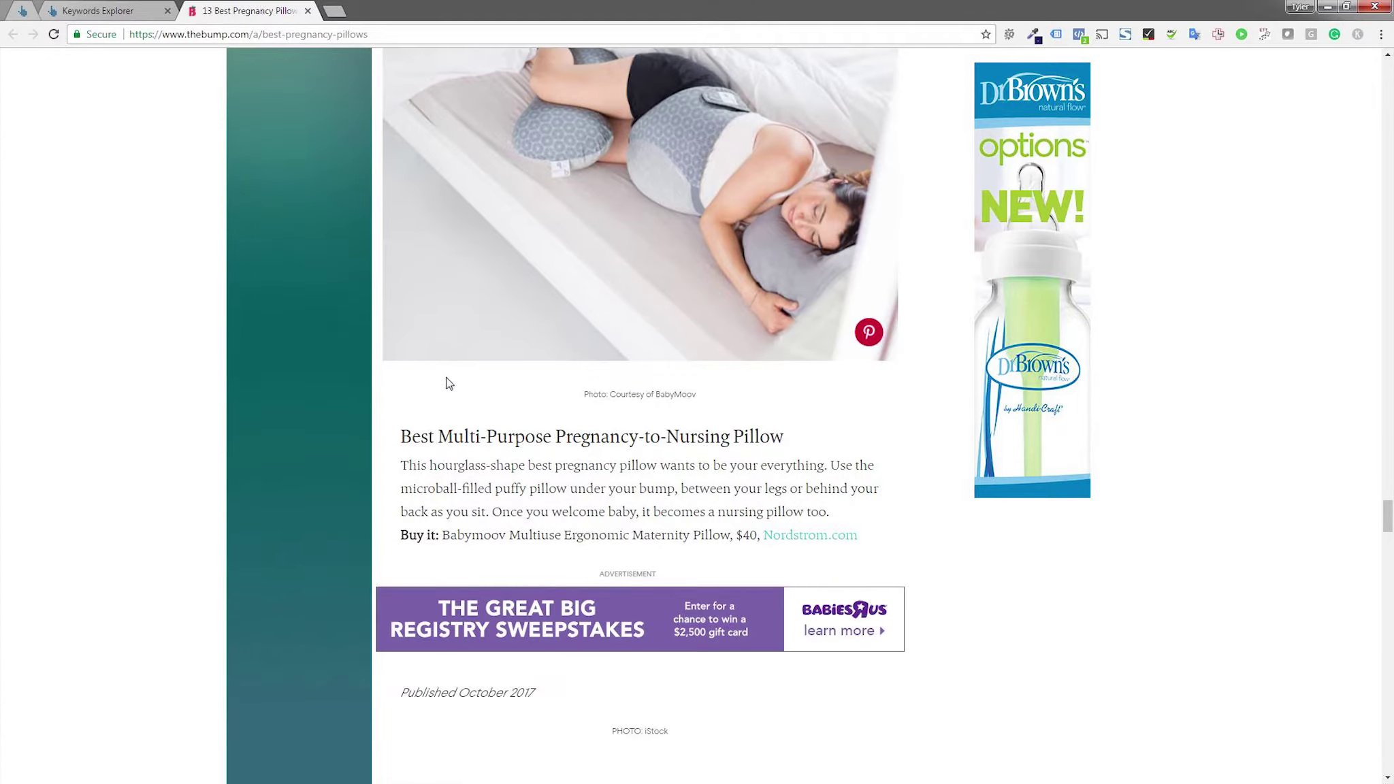
pyautogui.scroll(8, 451, 392)
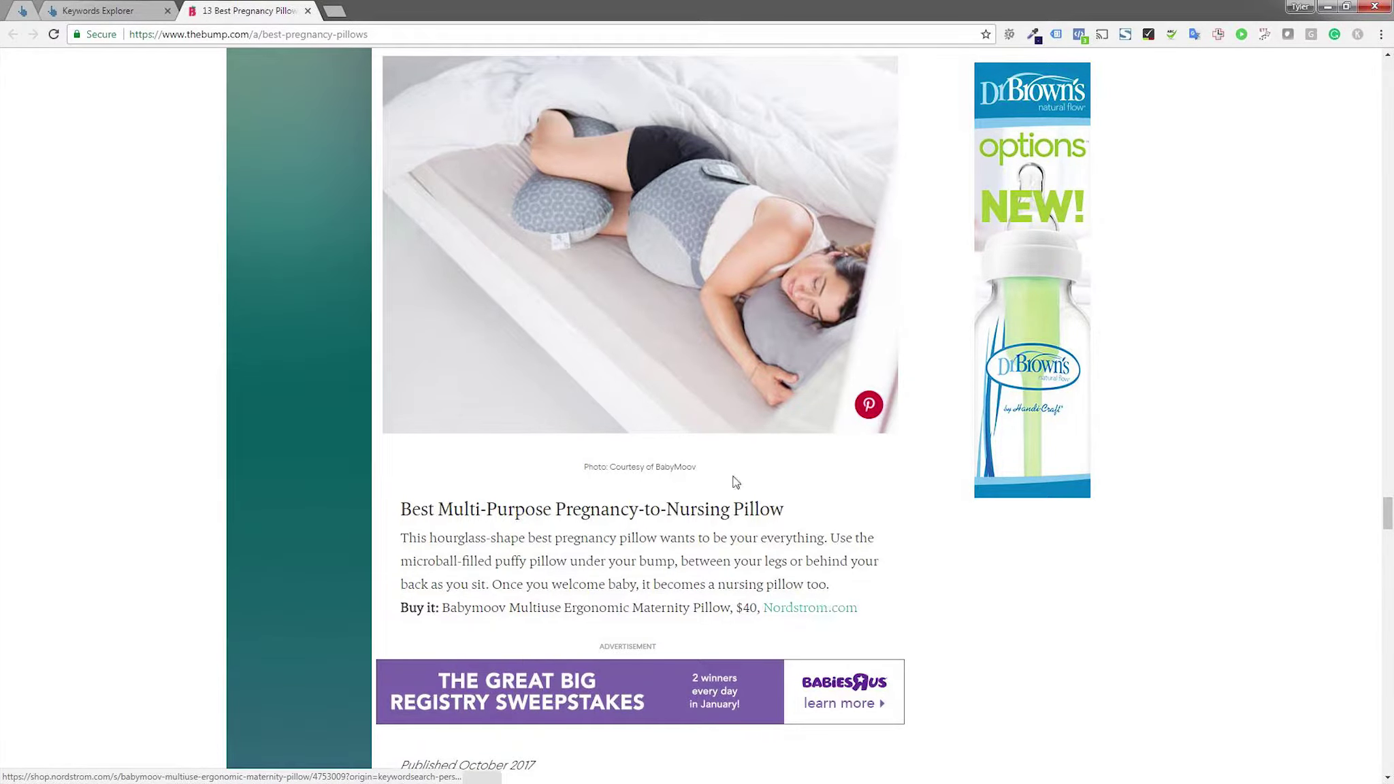
pyautogui.scroll(6, 735, 482)
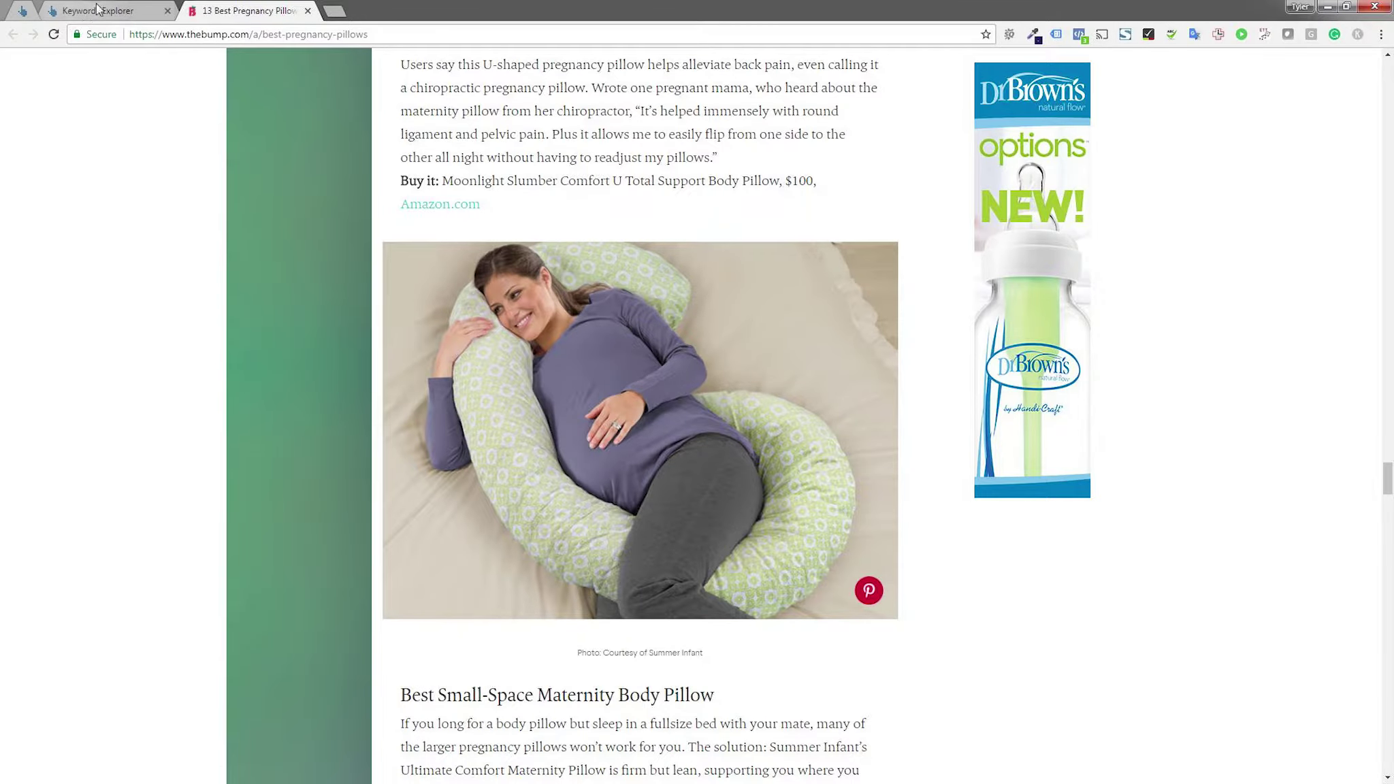
# Return to the Keywords Explorer SERP and check The Bump's 7,907 traffic at rank one
pyautogui.click(98, 10)
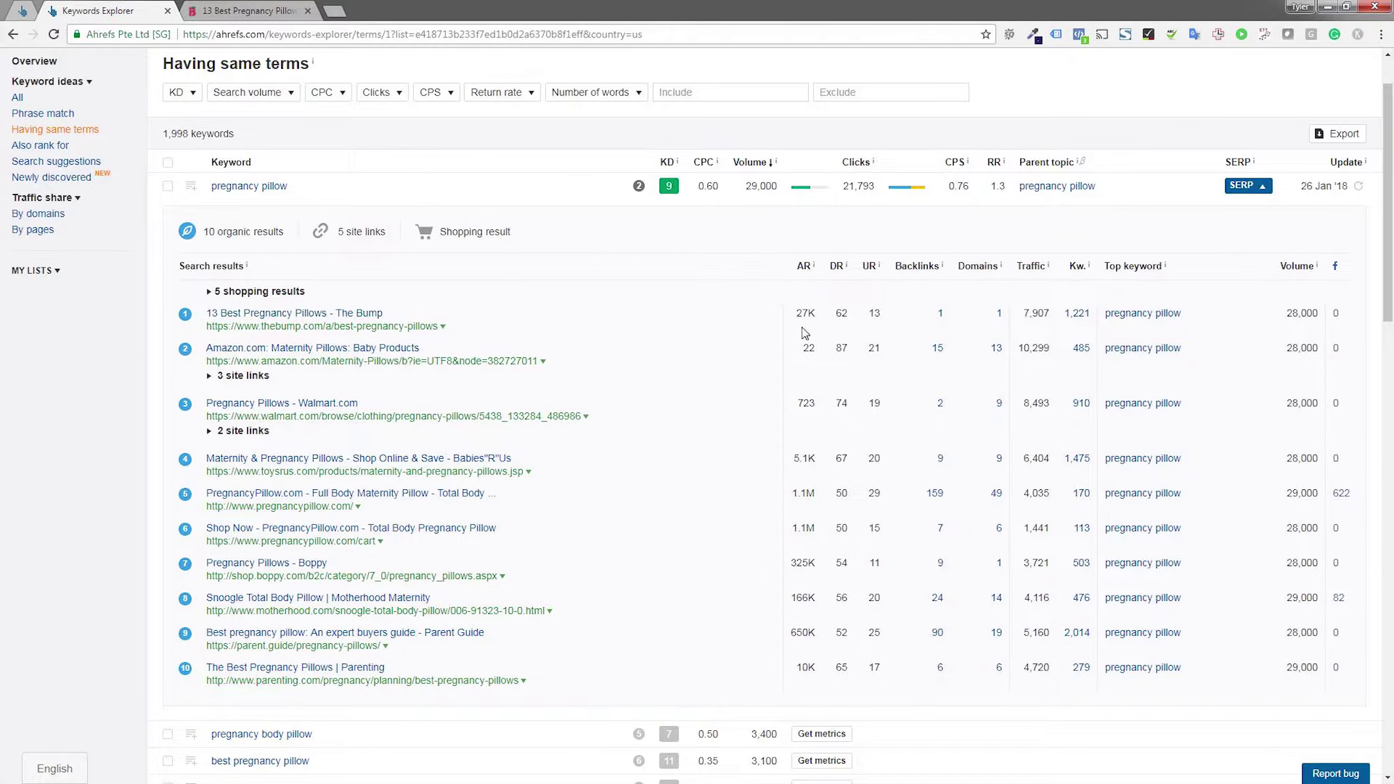
pyautogui.scroll(1, 802, 333)
pyautogui.moveTo(1065, 385); pyautogui.dragTo(1021, 387)
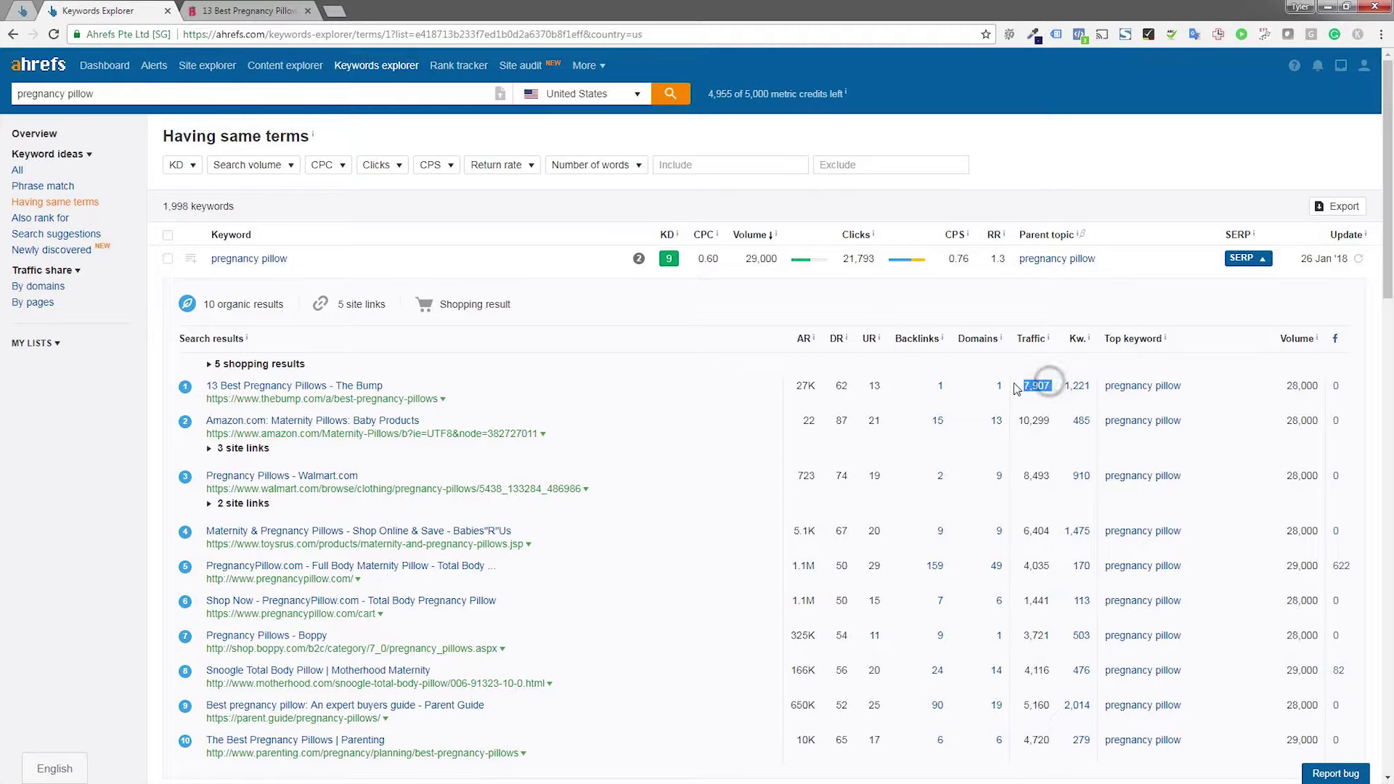
pyautogui.click(8, 471)
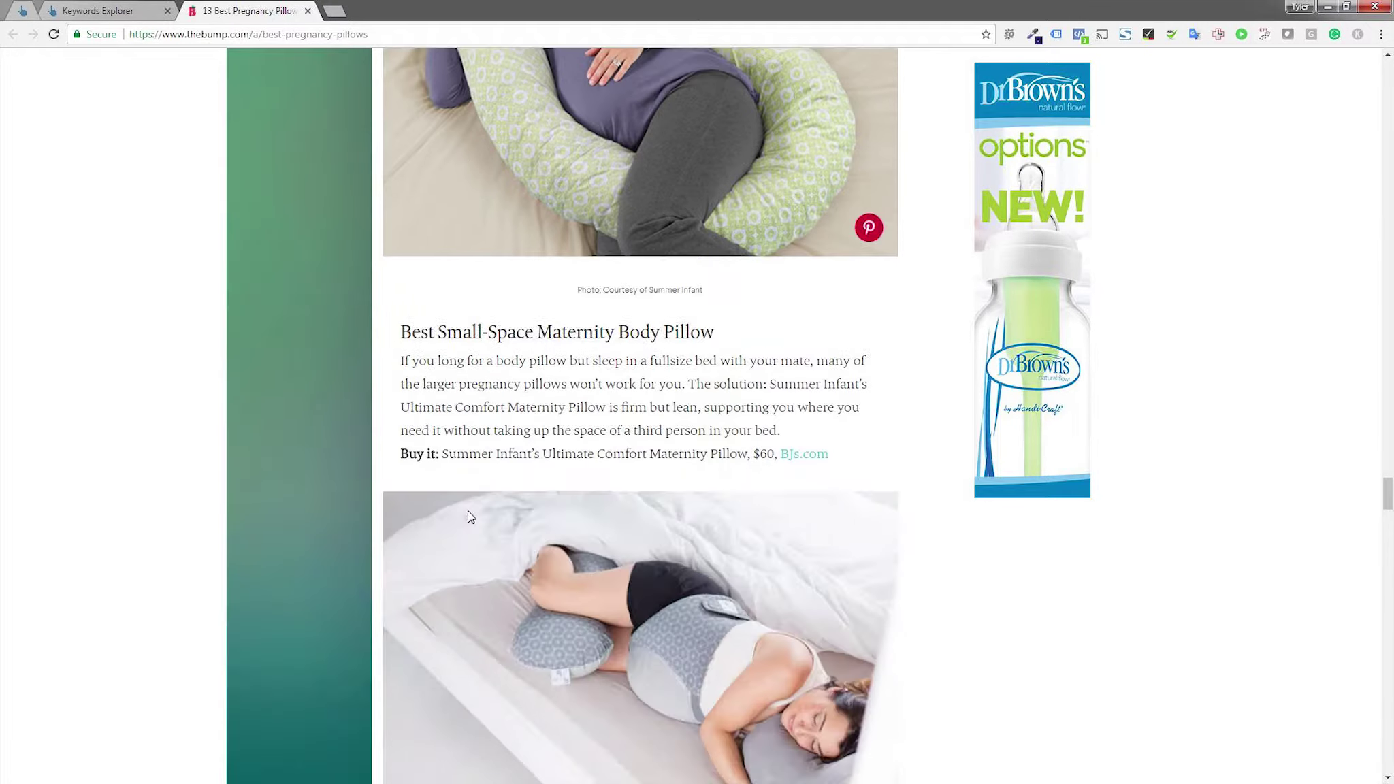
pyautogui.scroll(-9, 475, 519)
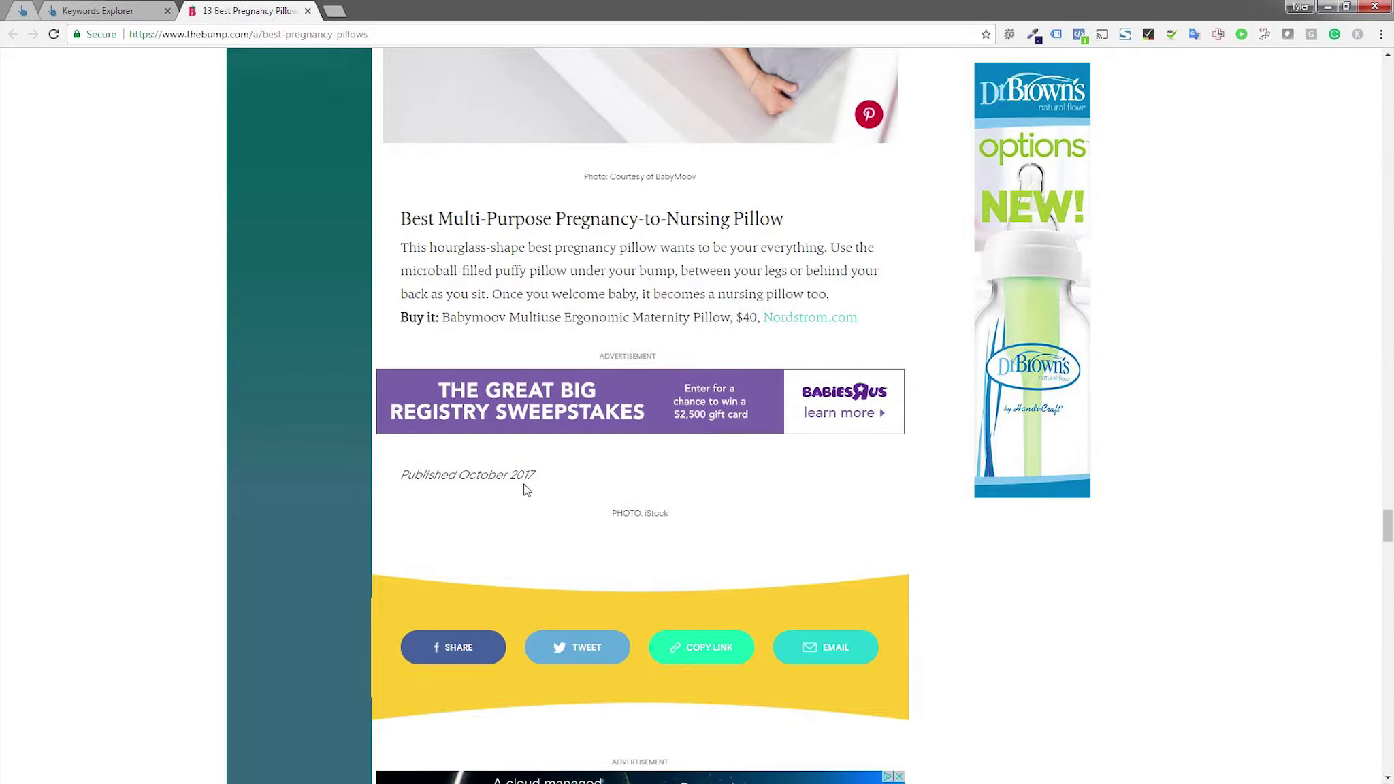
pyautogui.scroll(4, 579, 511)
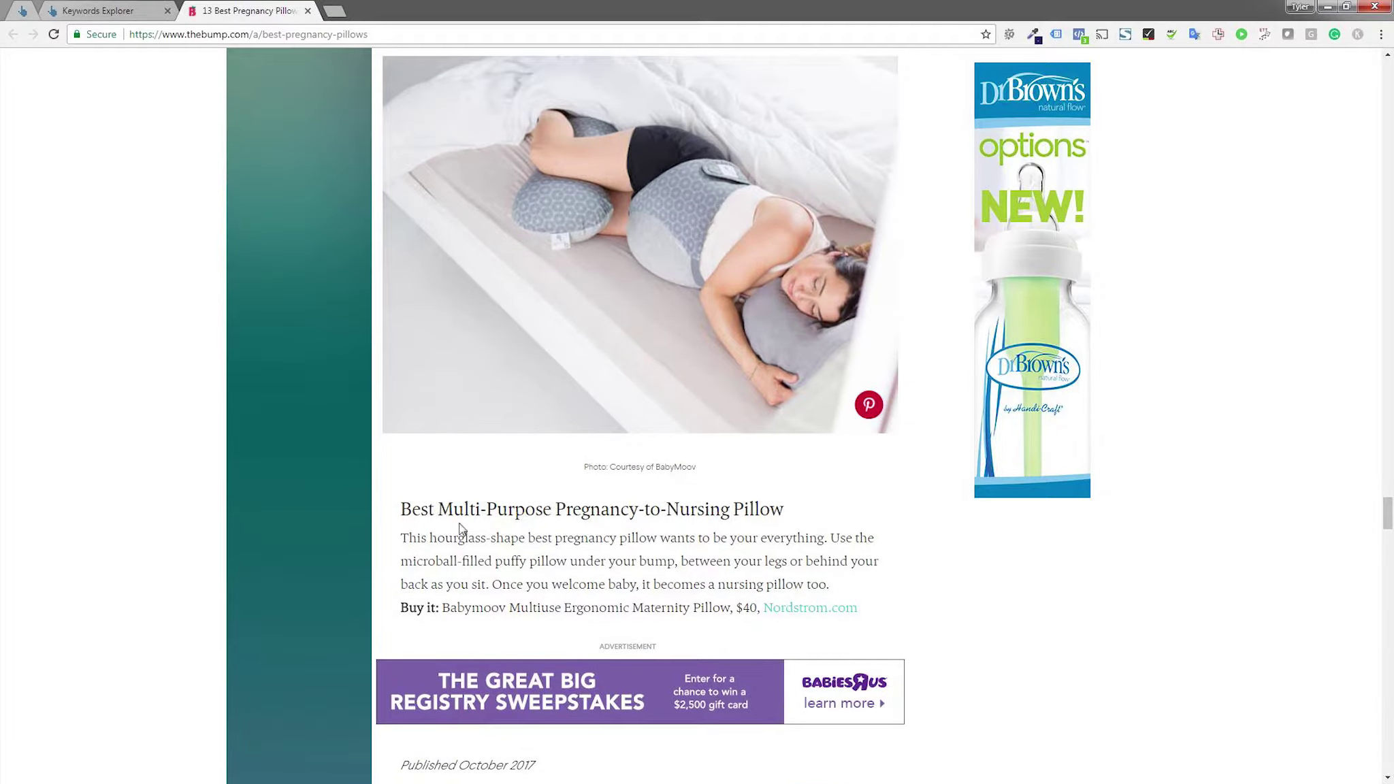
pyautogui.scroll(20, 486, 504)
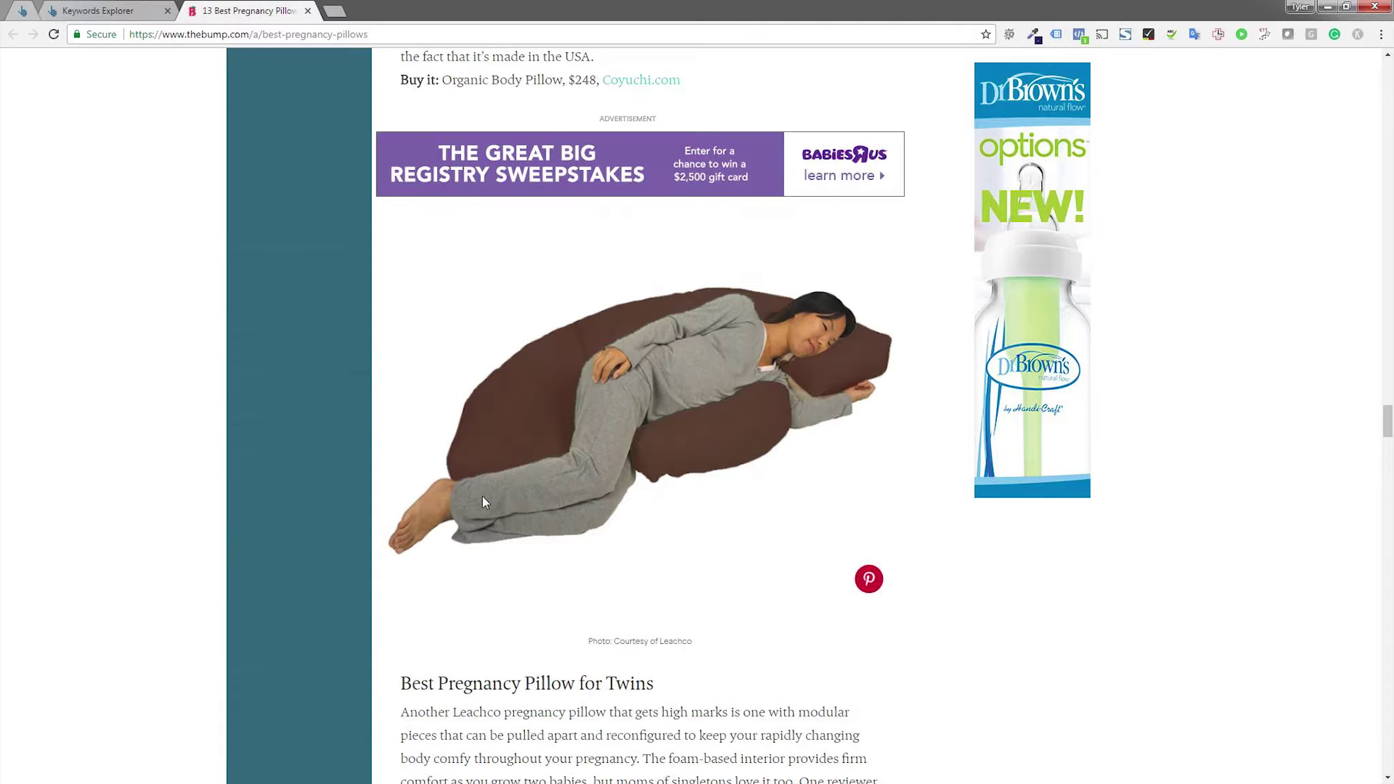
pyautogui.scroll(20, 482, 502)
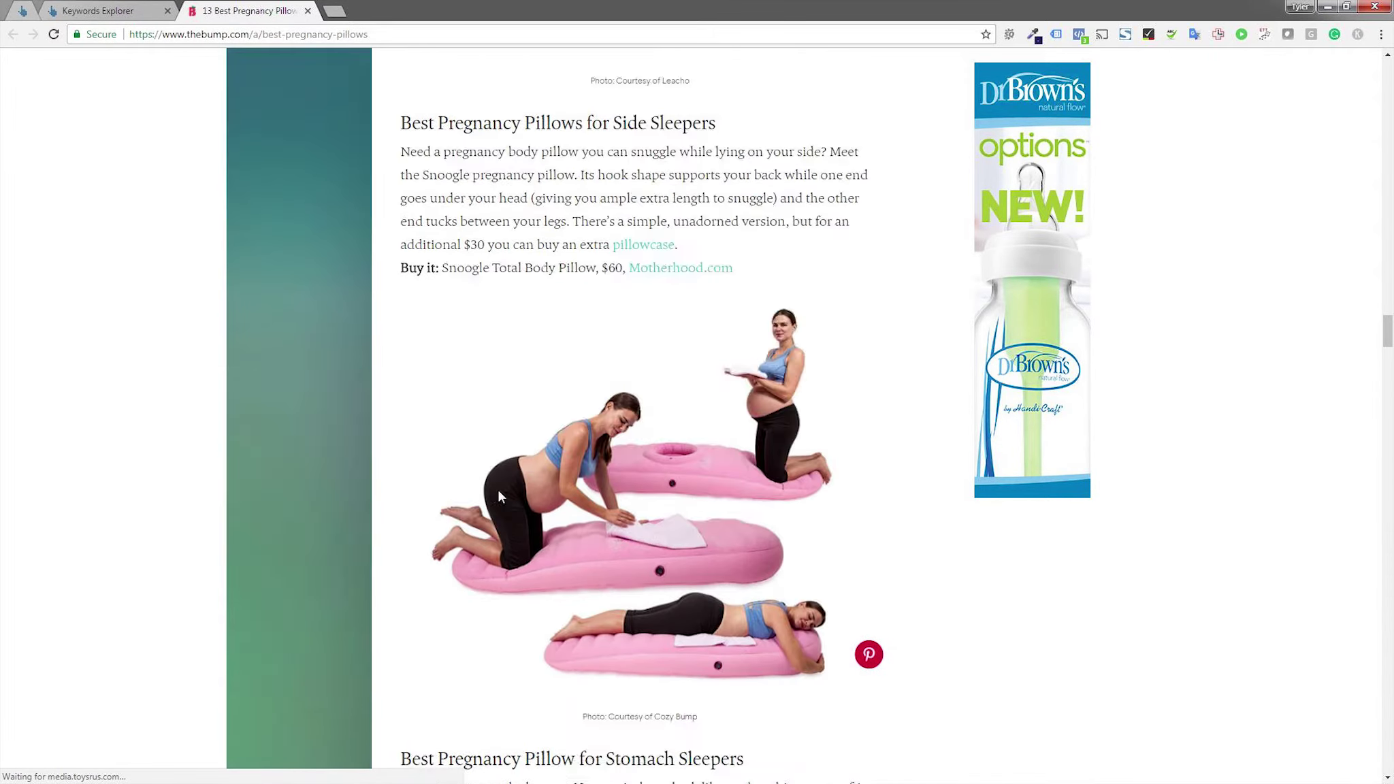
pyautogui.scroll(15, 497, 490)
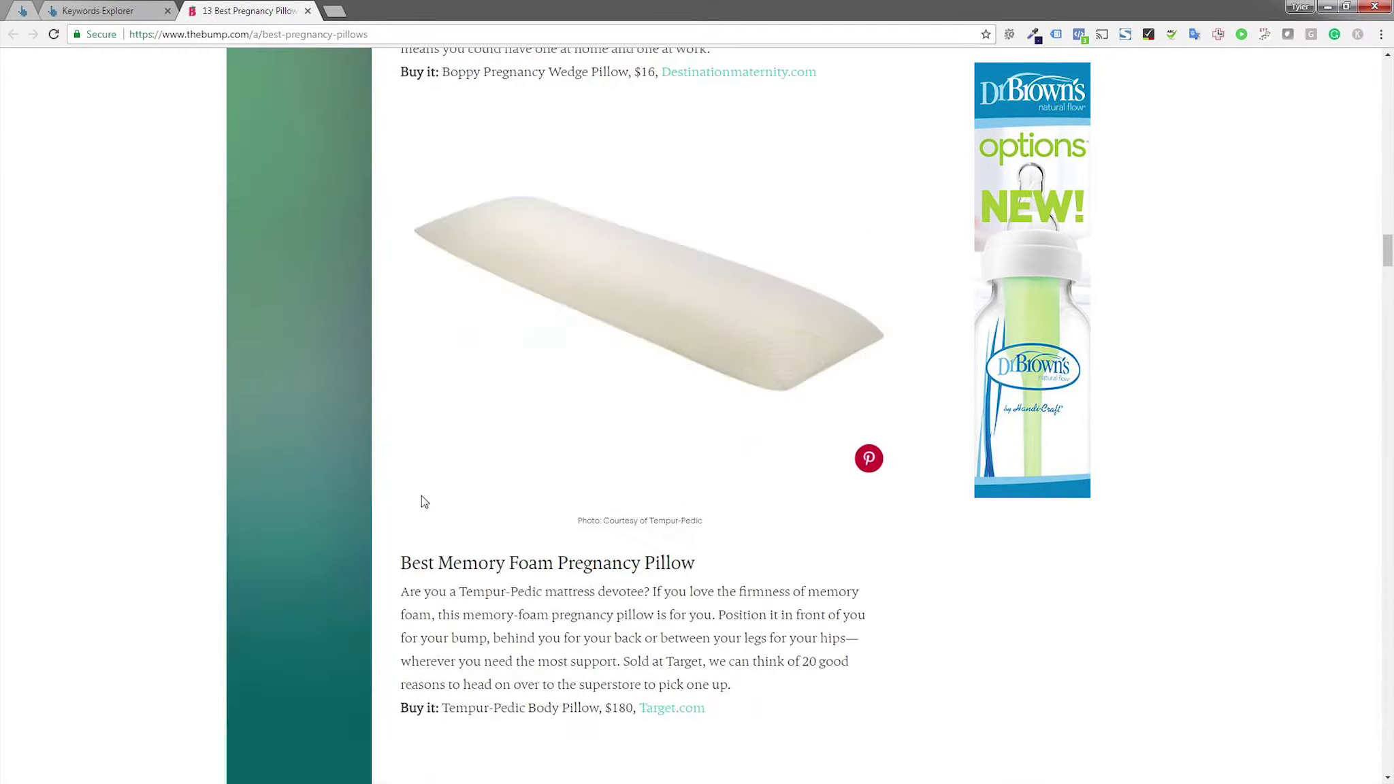
pyautogui.scroll(15, 423, 495)
# Copy the article URL and search Google for 'url content length', then 'word count url'
pyautogui.click(373, 34)
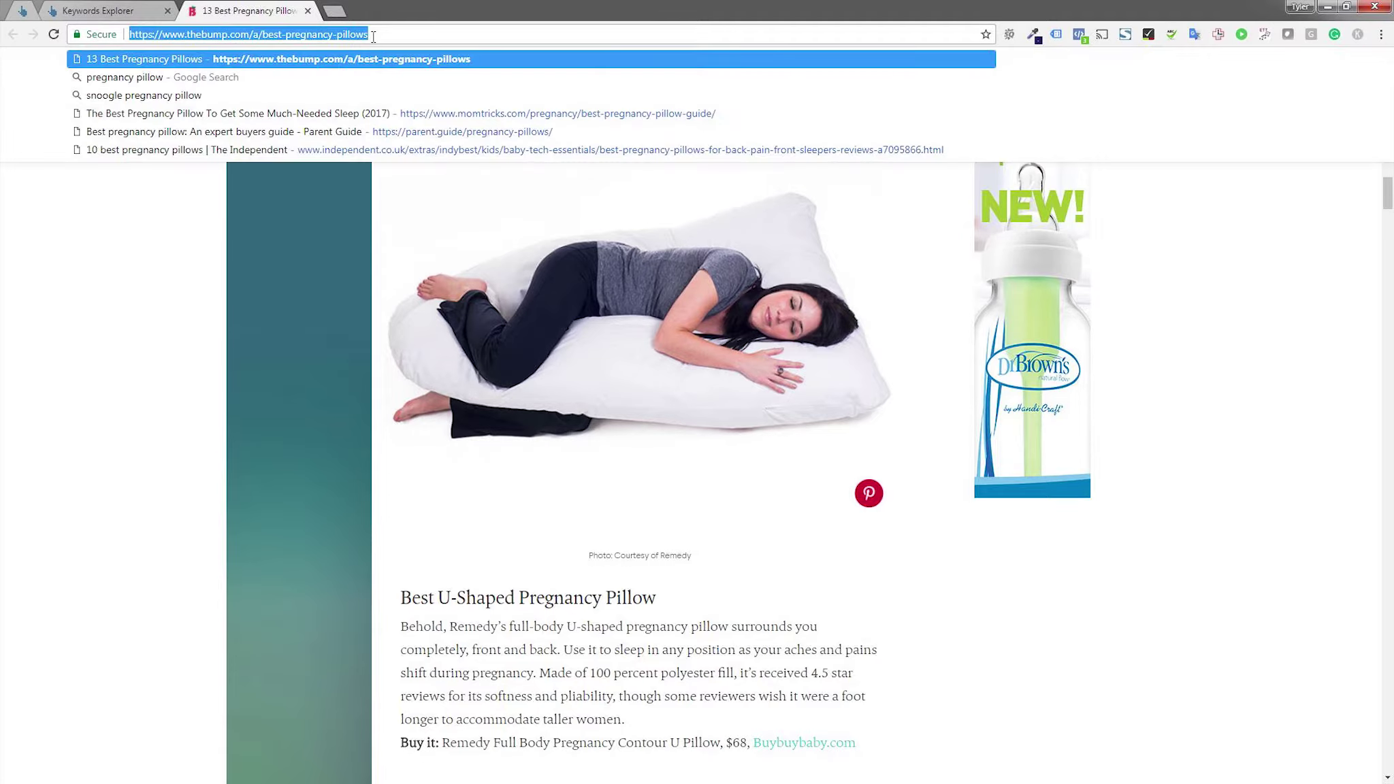
pyautogui.click(336, 10)
pyautogui.write('url con')
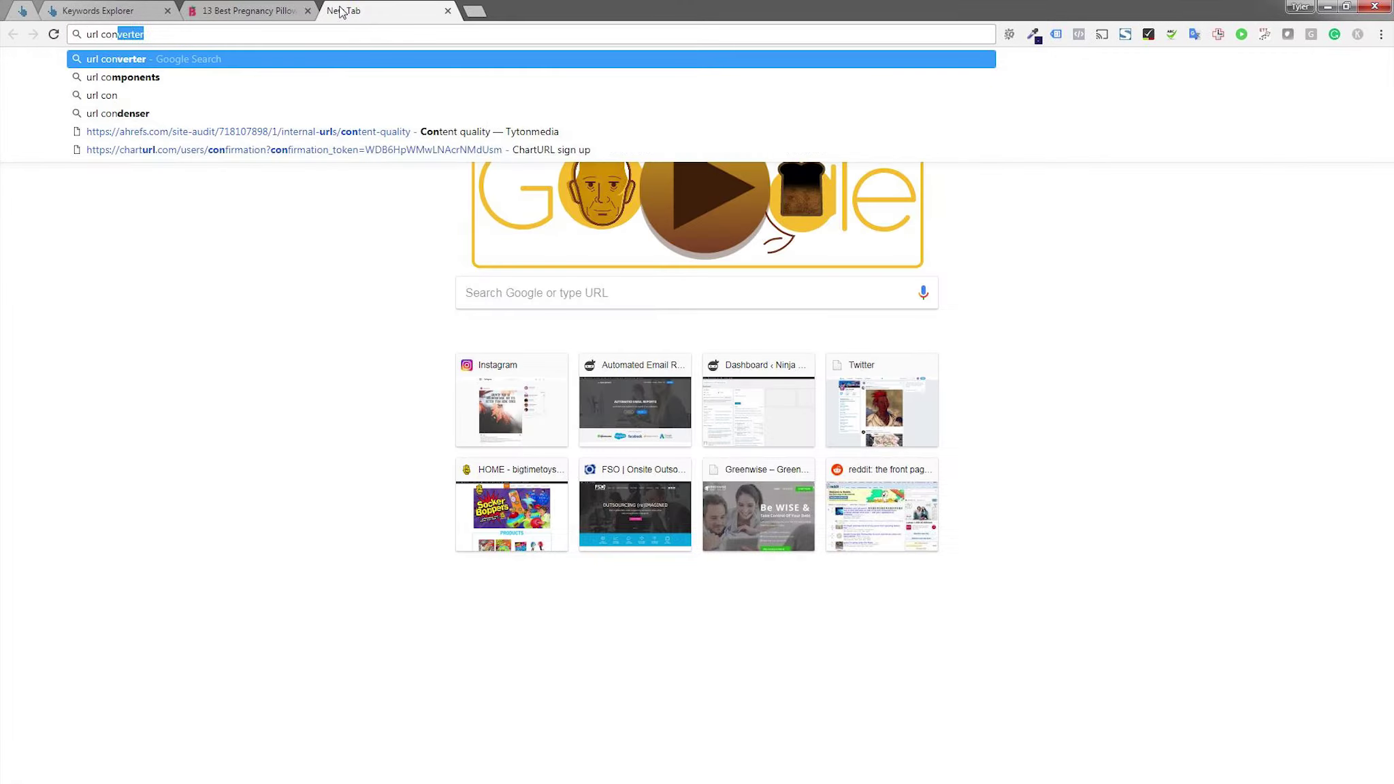
pyautogui.write('tent length')
pyautogui.press('Return')
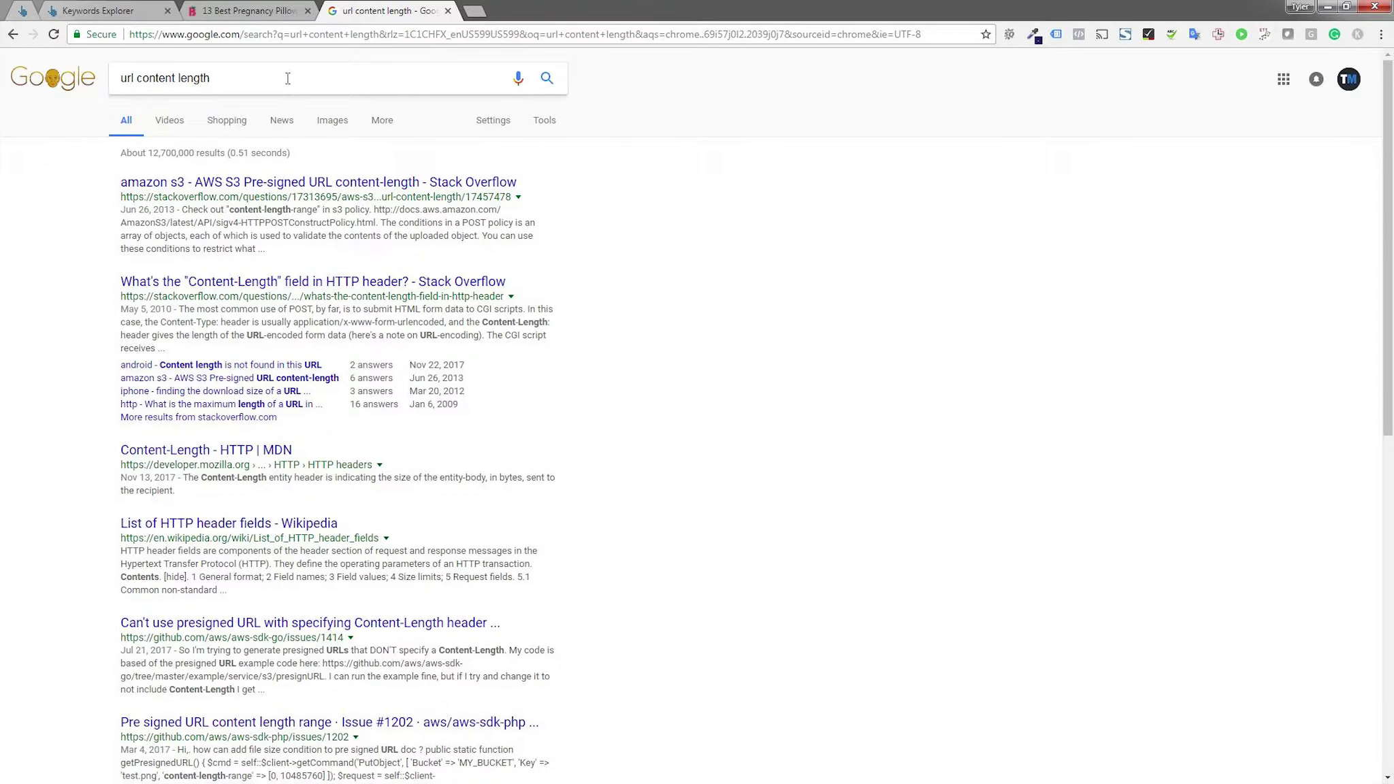
pyautogui.tripleClick(287, 78)
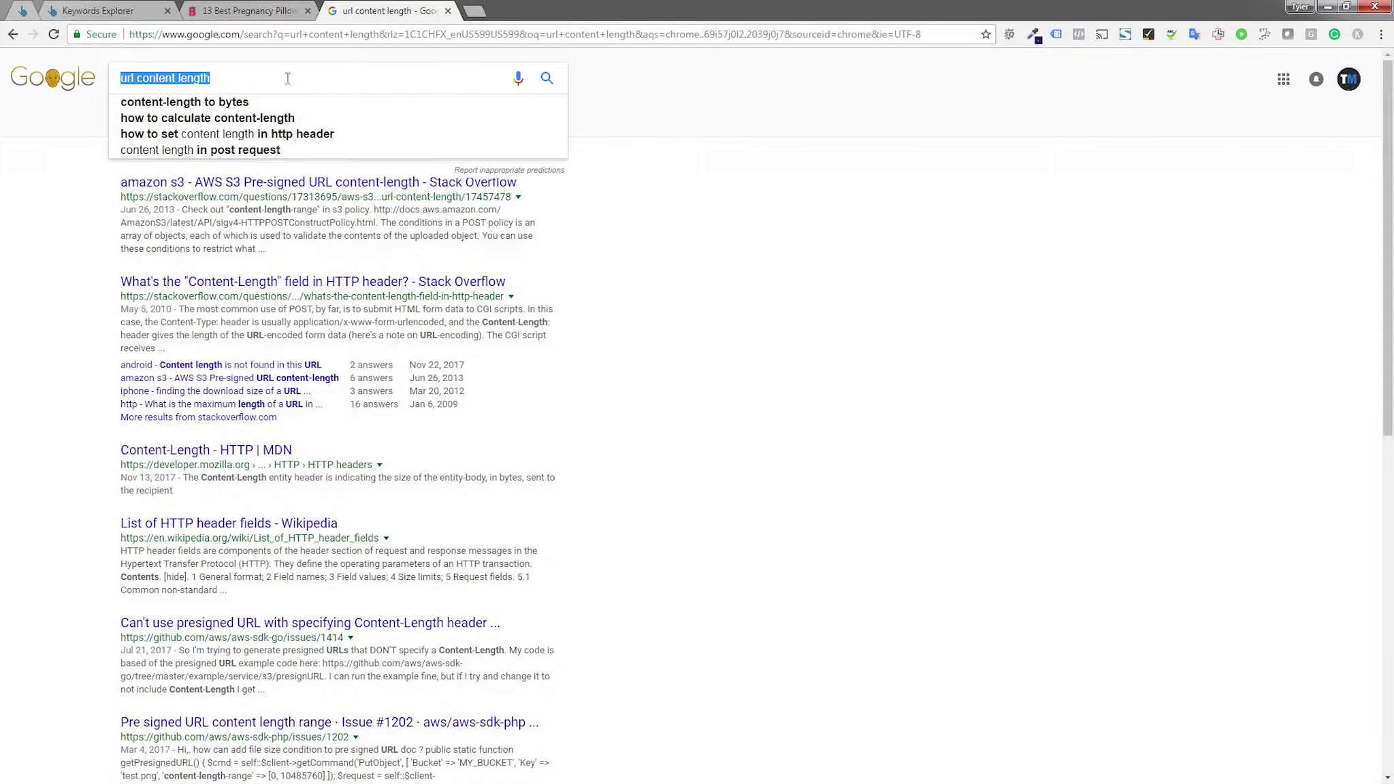
pyautogui.write('word count url')
pyautogui.press('Return')
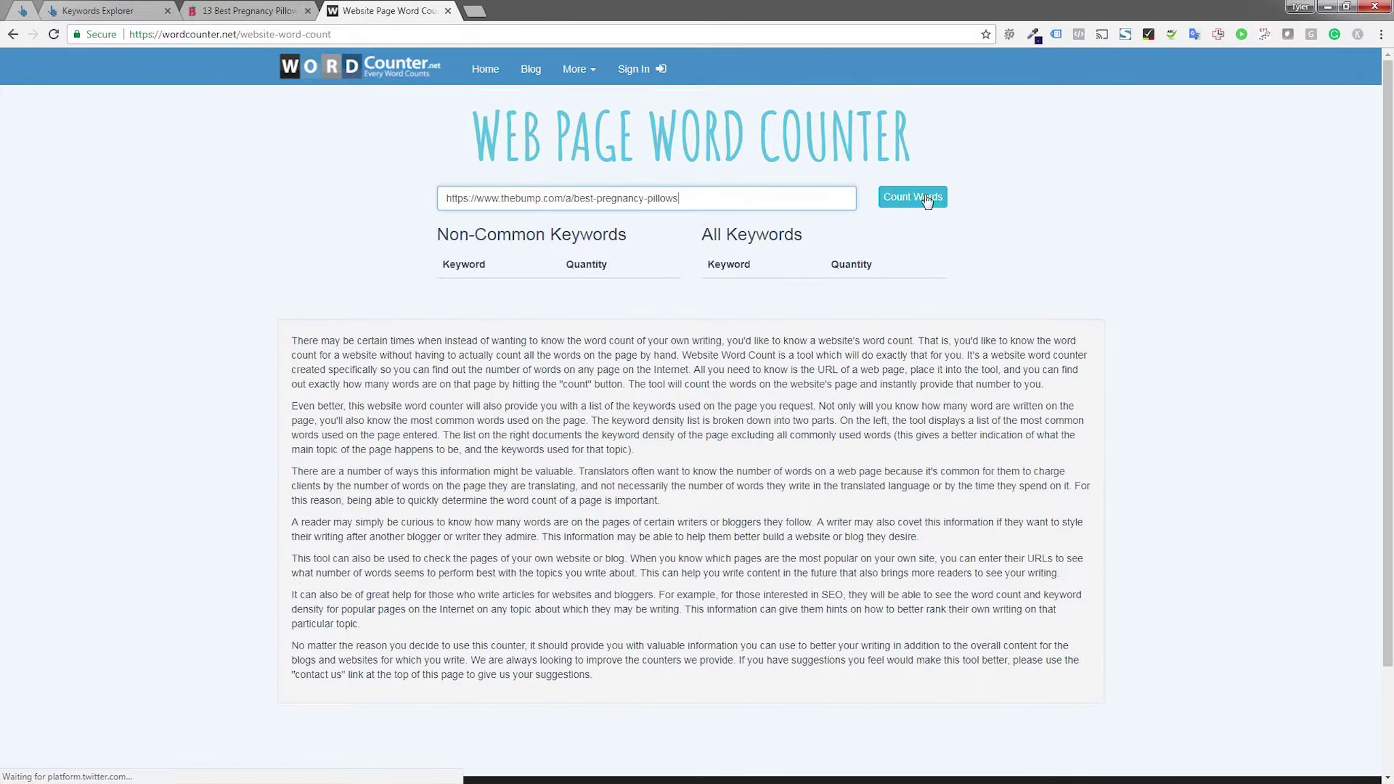
# Count the words on The Bump's article page, totalling 1873
pyautogui.click(927, 199)
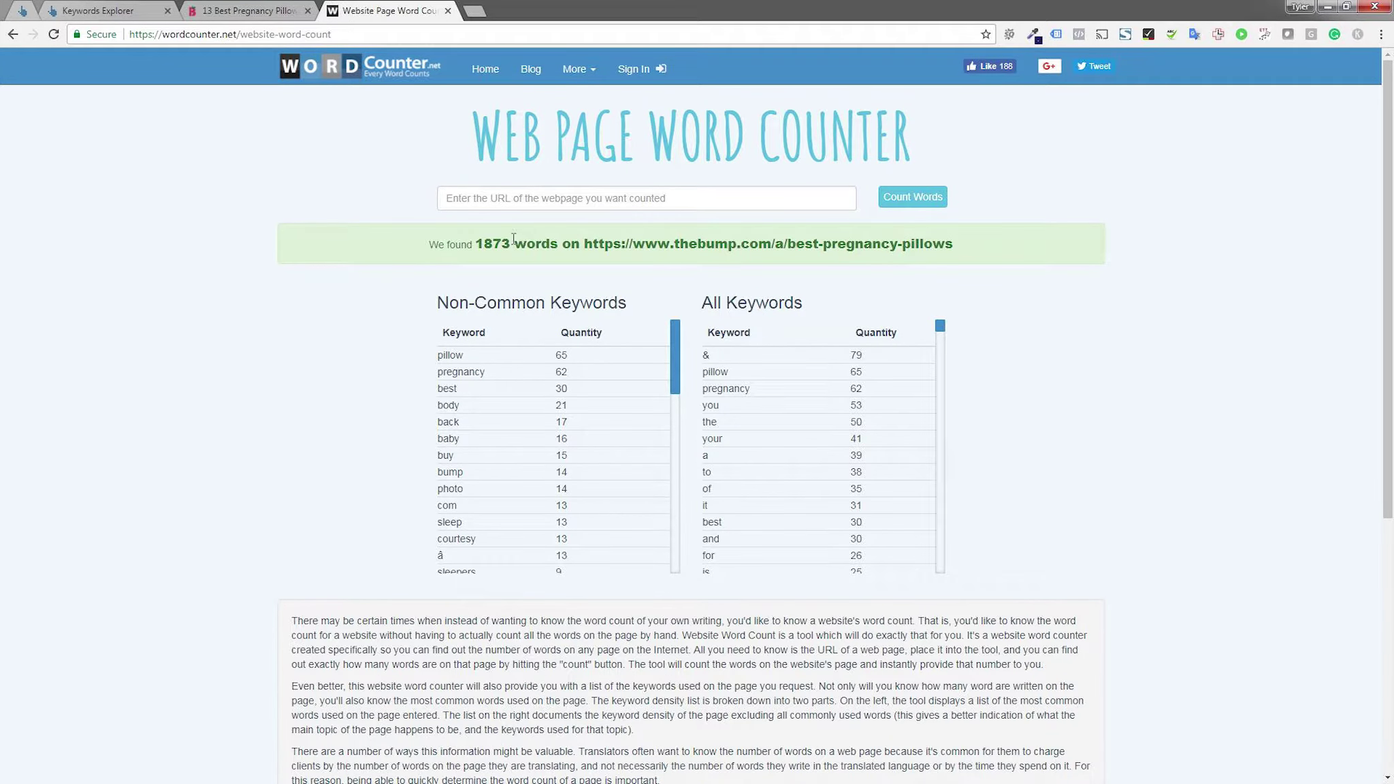
pyautogui.moveTo(513, 240); pyautogui.dragTo(474, 239)
pyautogui.click(257, 363)
# Review the top keywords, pillow (65) and pregnancy (62), then go back to the article tab
pyautogui.doubleClick(439, 358)
pyautogui.doubleClick(561, 355)
pyautogui.doubleClick(453, 371)
pyautogui.doubleClick(561, 372)
pyautogui.click(264, 434)
pyautogui.moveTo(512, 243); pyautogui.dragTo(483, 247)
pyautogui.click(272, 465)
pyautogui.click(259, 8)
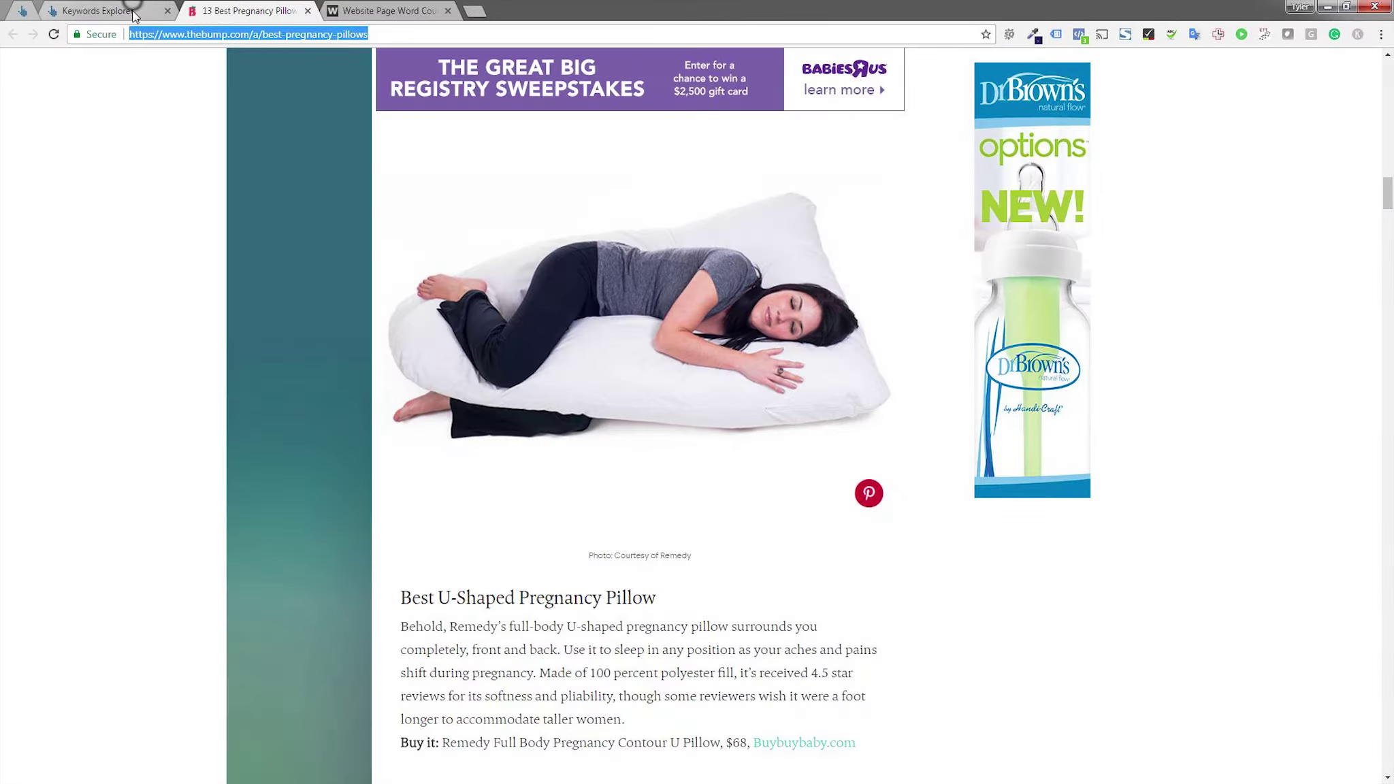
# Filter the pregnancy pillow keyword ideas to KD 0–5, leaving 317 keywords
pyautogui.click(129, 11)
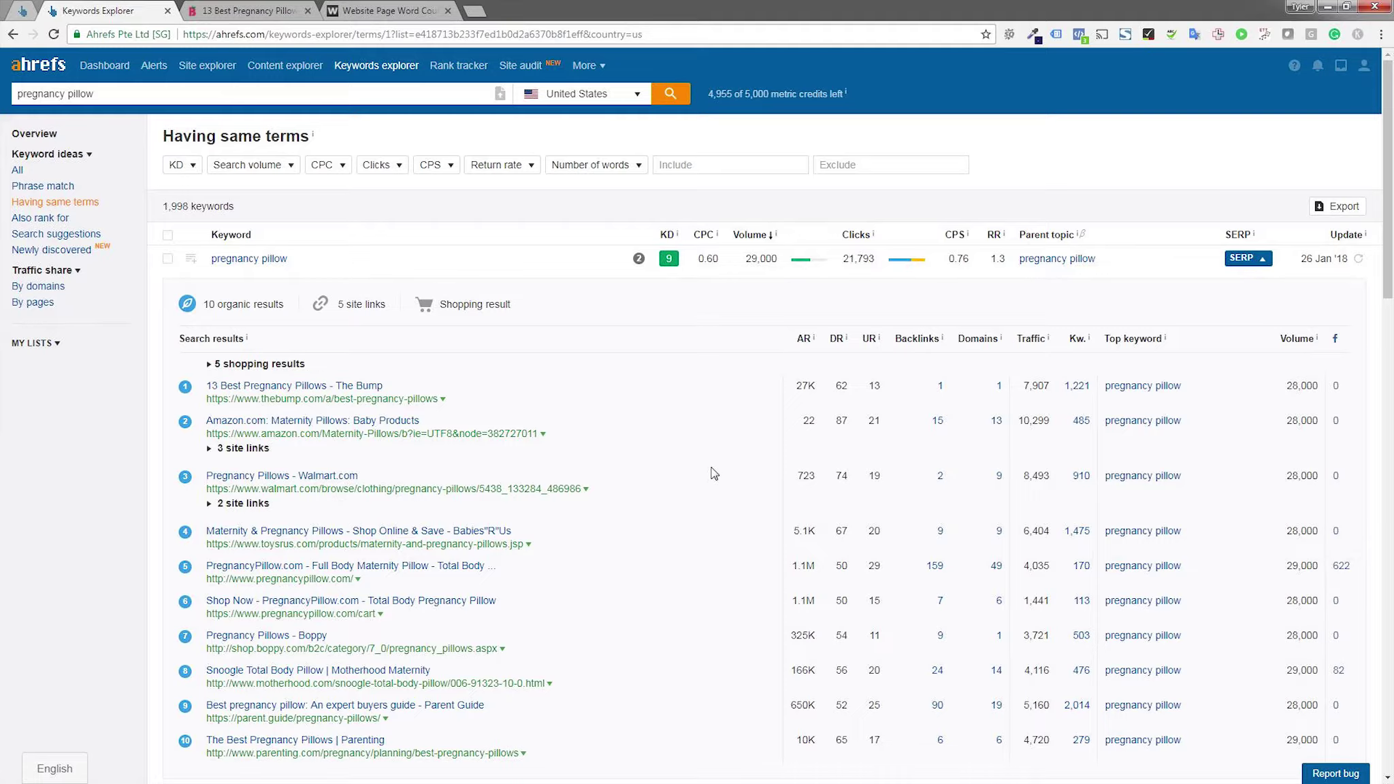
pyautogui.scroll(-3, 685, 430)
pyautogui.scroll(3, 685, 429)
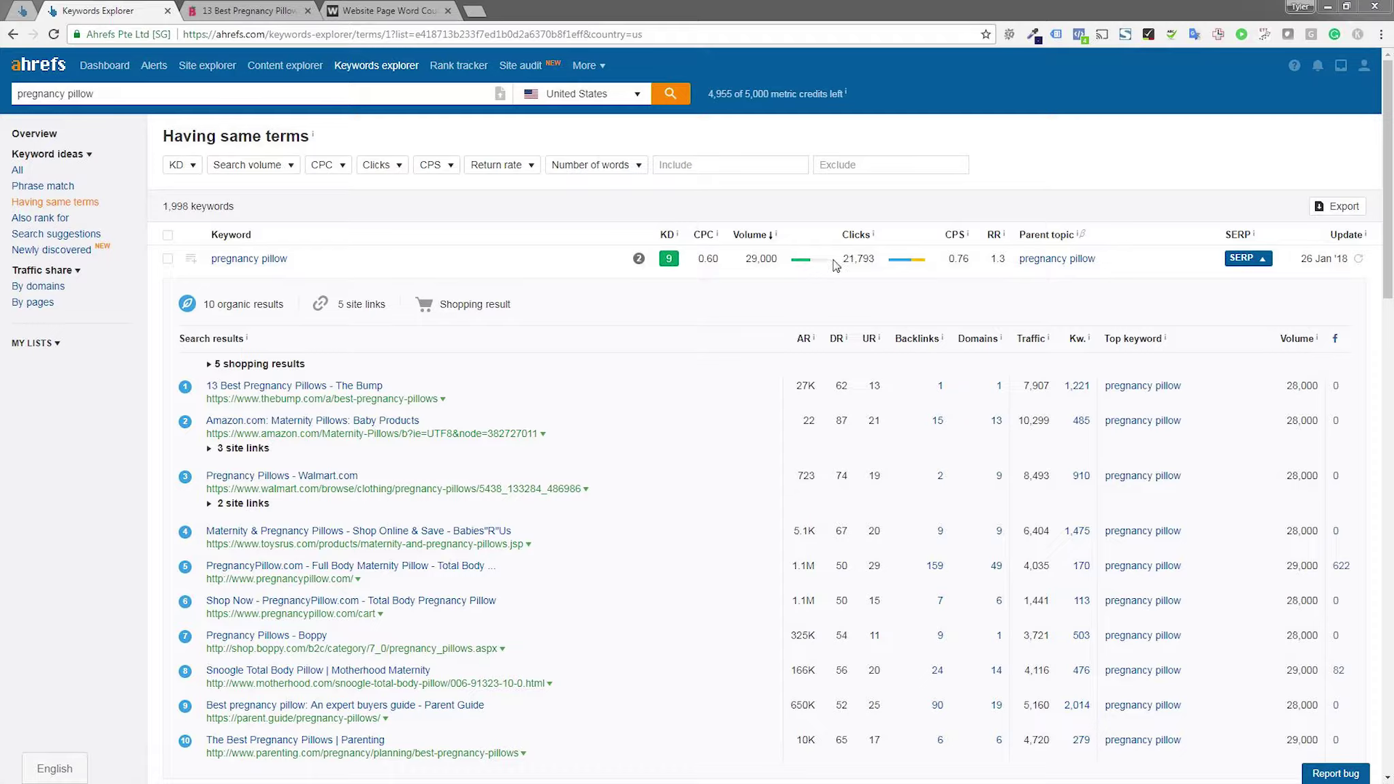
pyautogui.click(183, 165)
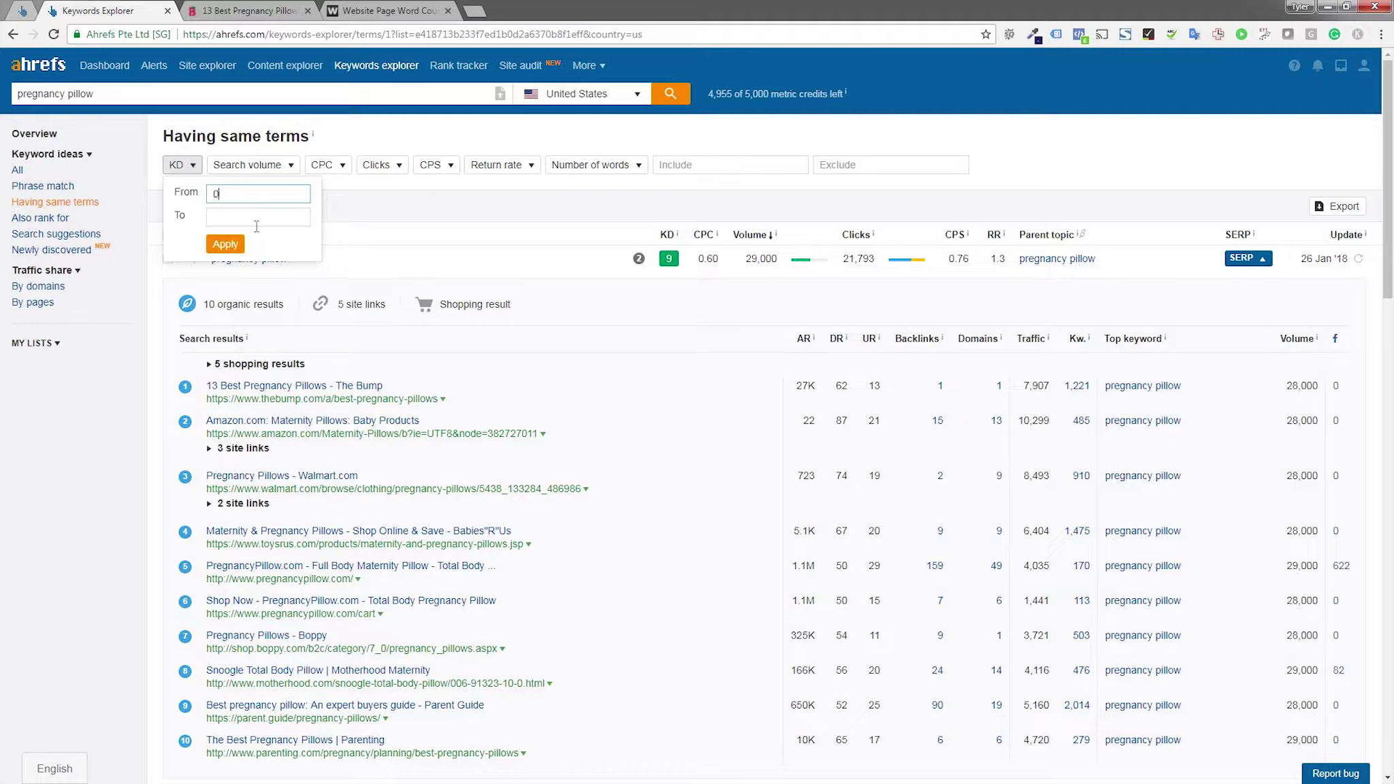
pyautogui.click(258, 223)
pyautogui.write('5')
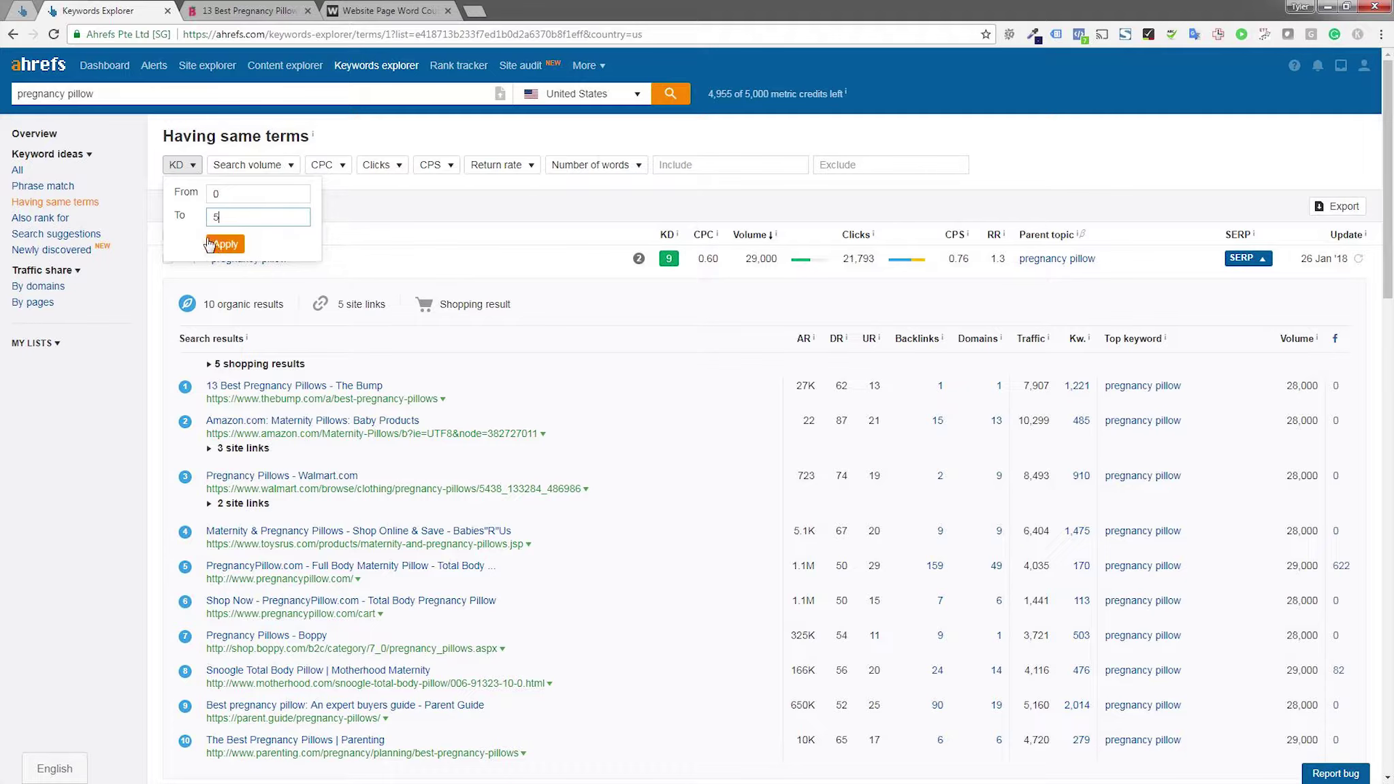
pyautogui.click(217, 244)
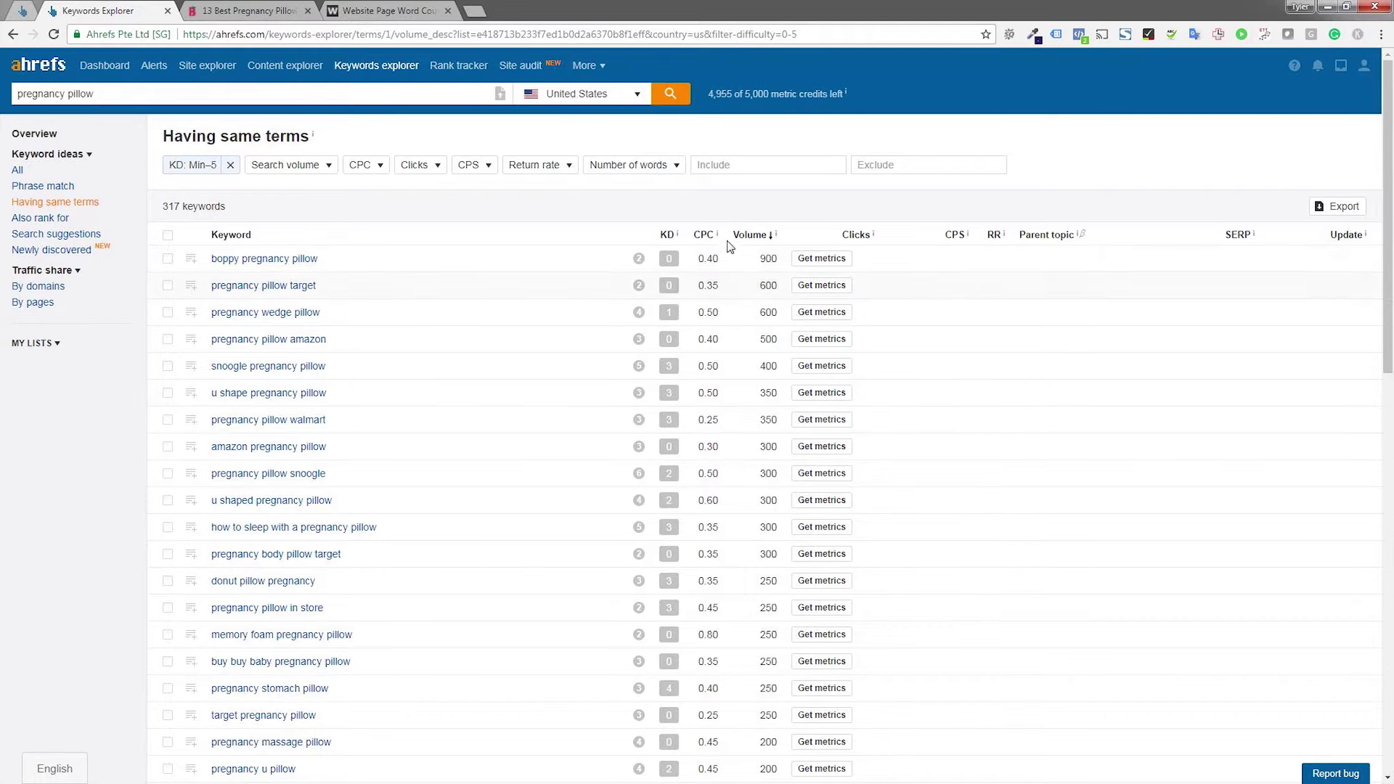
# Sort keywords by volume, highest first, and fetch 'boppy pregnancy pillow' metrics (KD 0, 433 clicks)
pyautogui.click(752, 235)
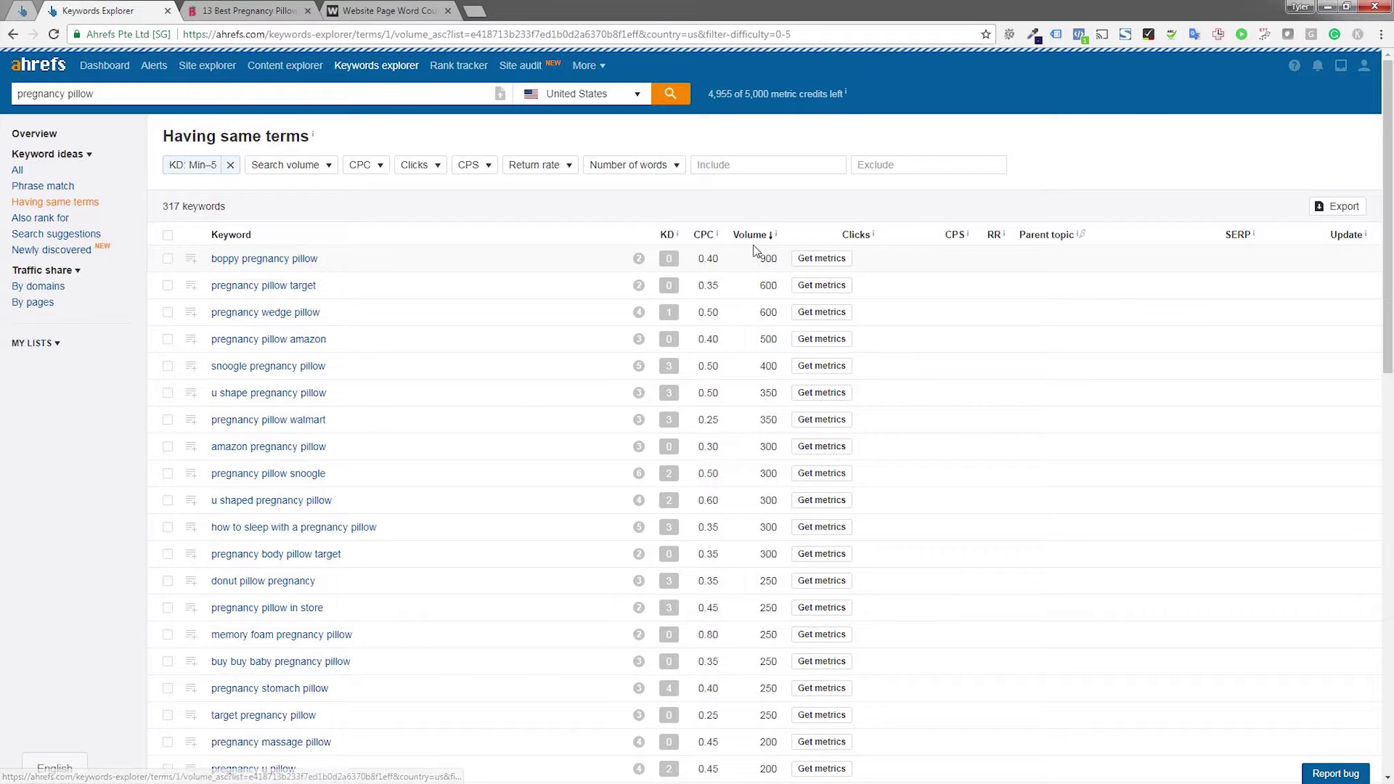
pyautogui.click(753, 236)
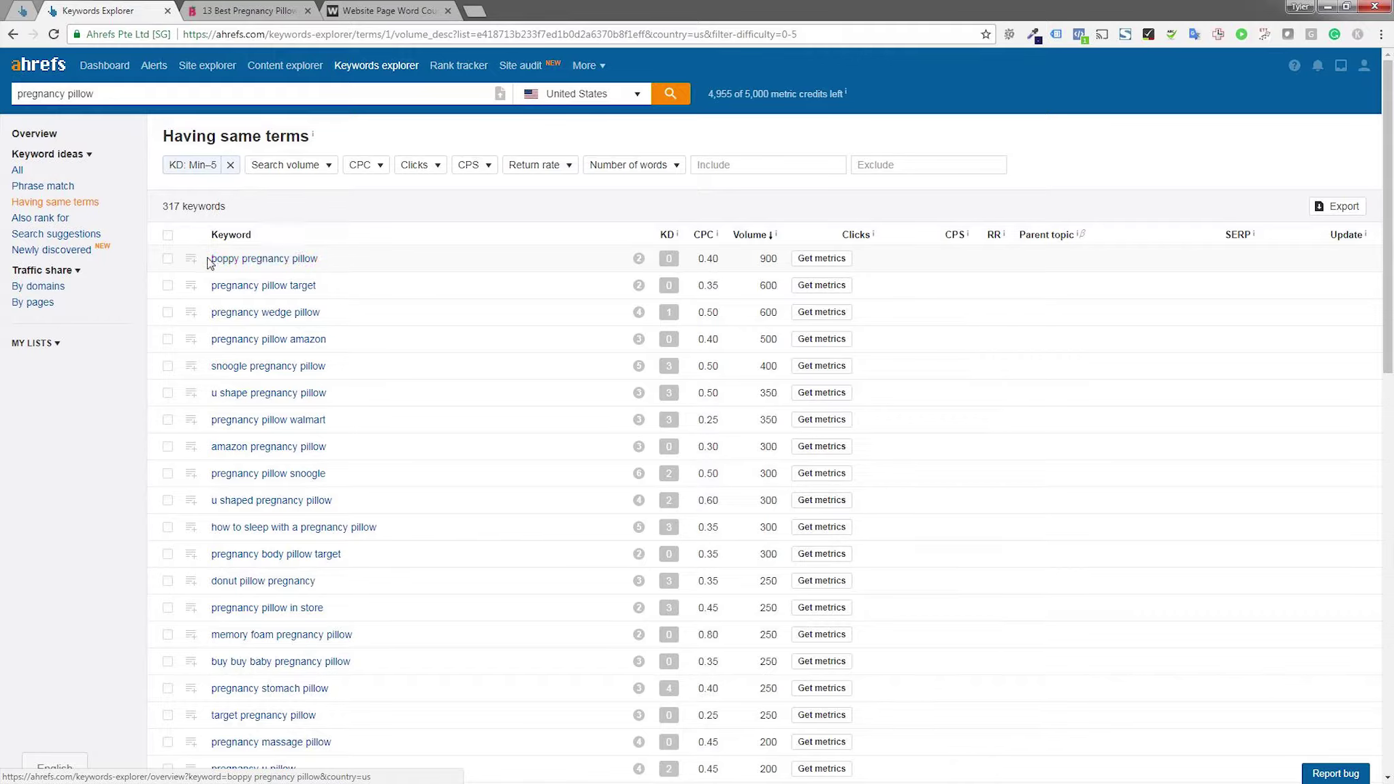
pyautogui.click(820, 259)
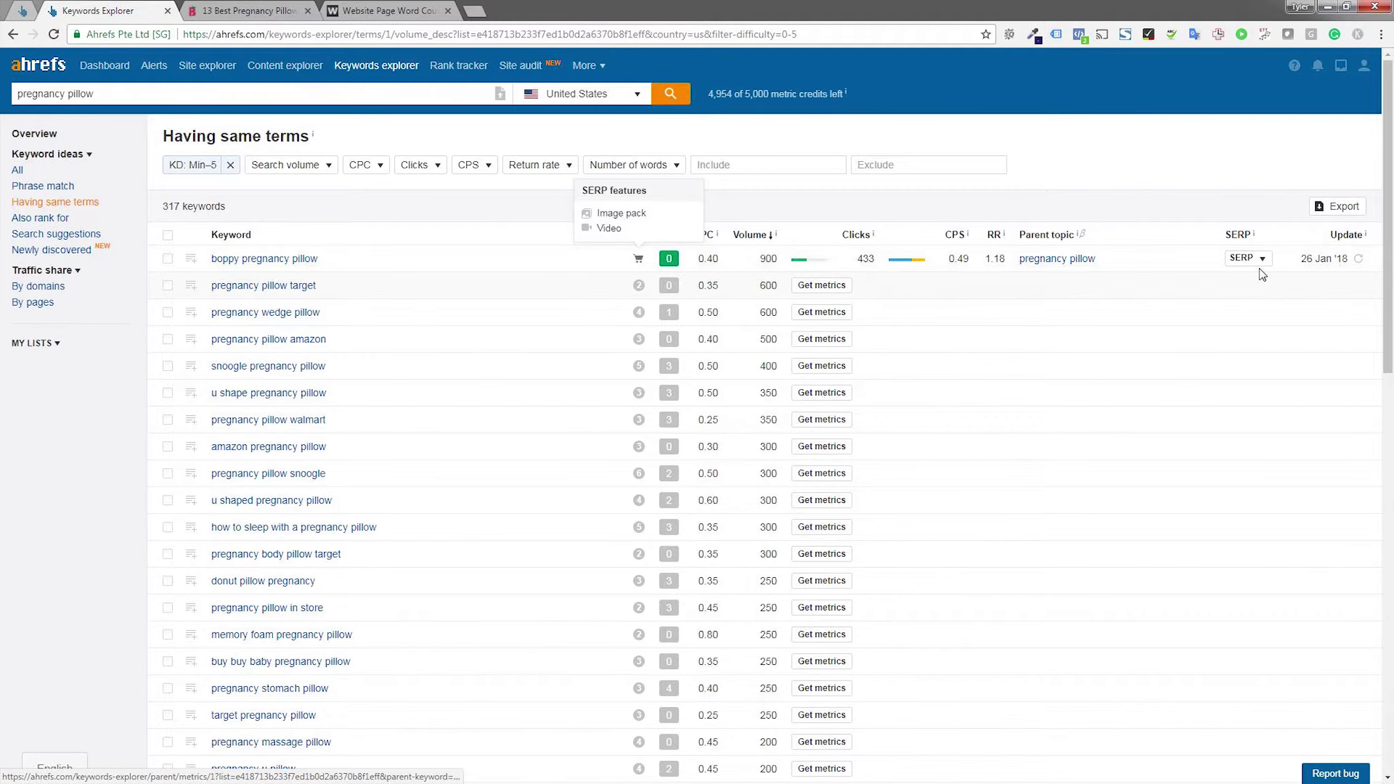
# Review the 'boppy pregnancy pillow' SERP, then fetch metrics and SERP for 'pregnancy wedge pillow' (KD 0)
pyautogui.click(1250, 259)
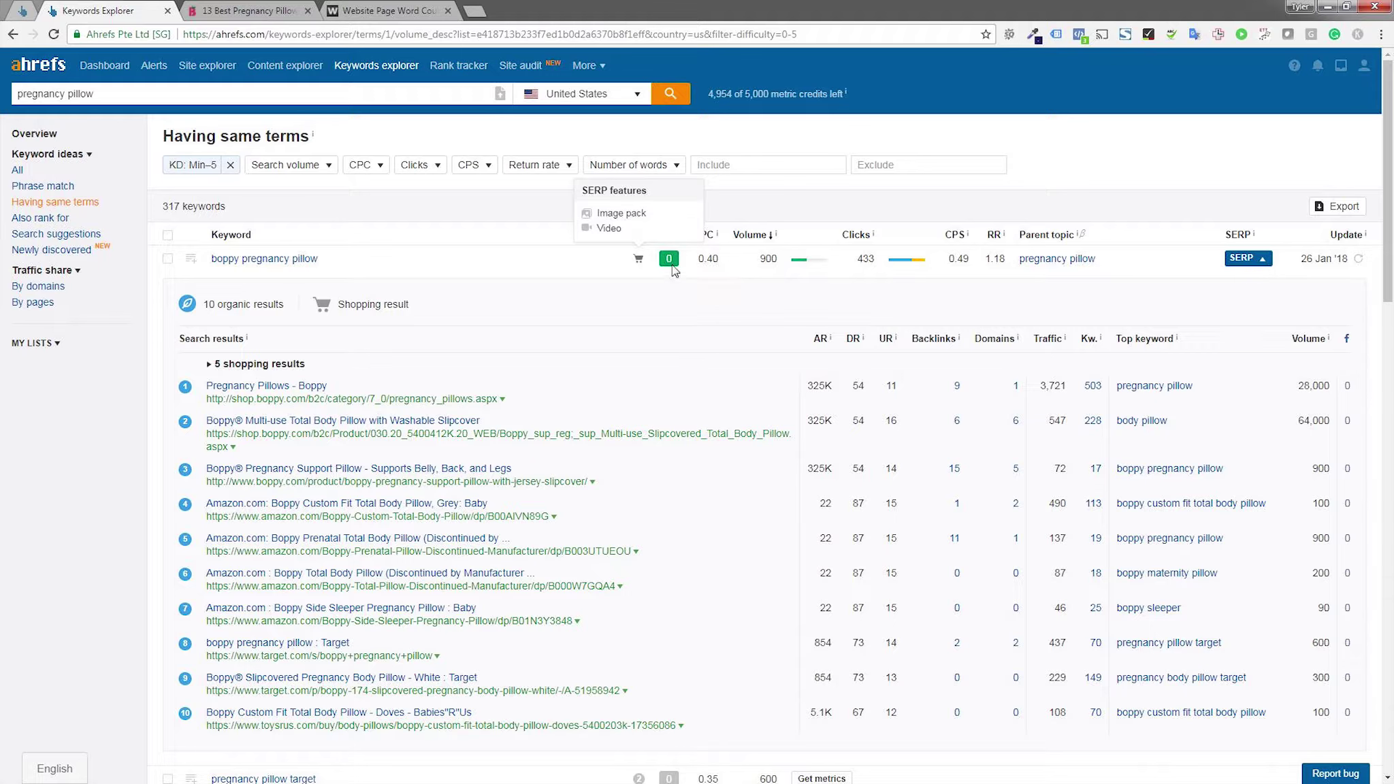
pyautogui.click(1234, 264)
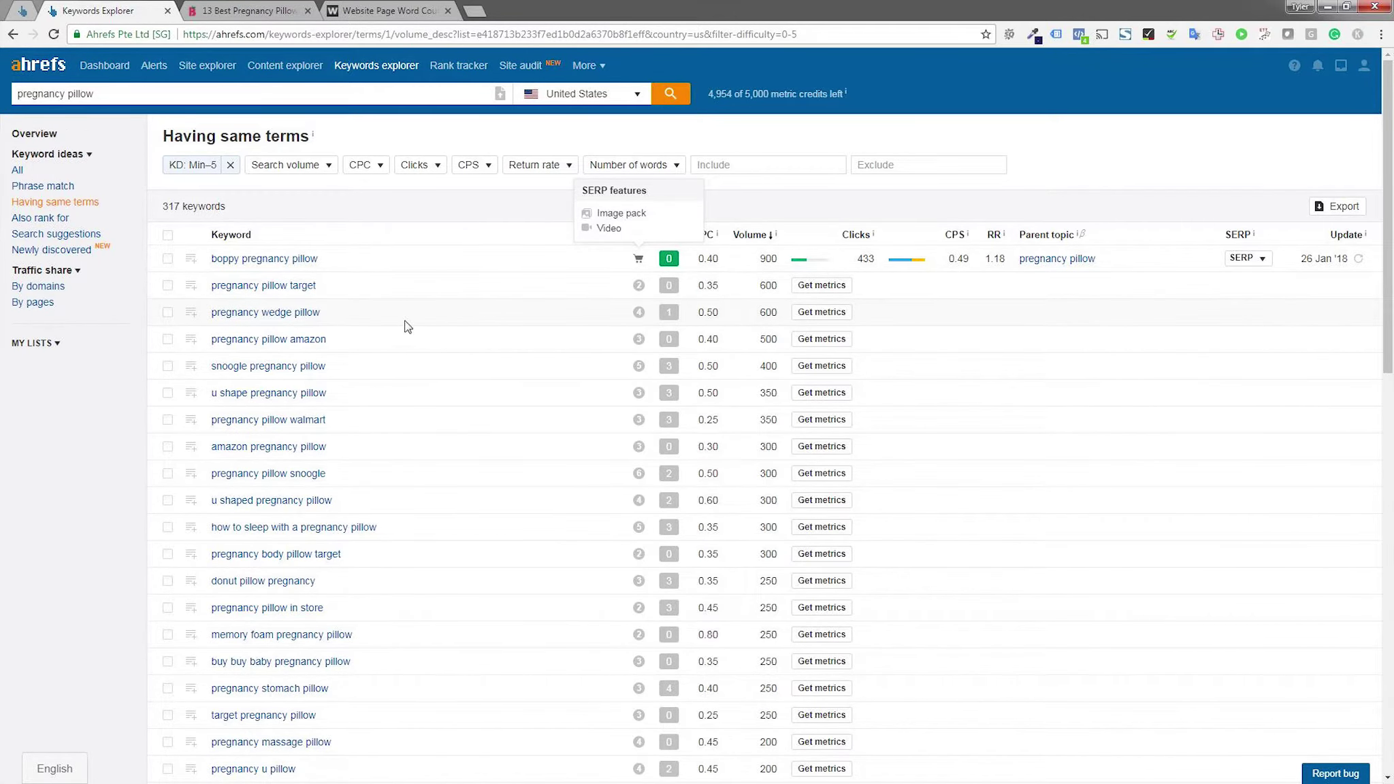
pyautogui.click(808, 316)
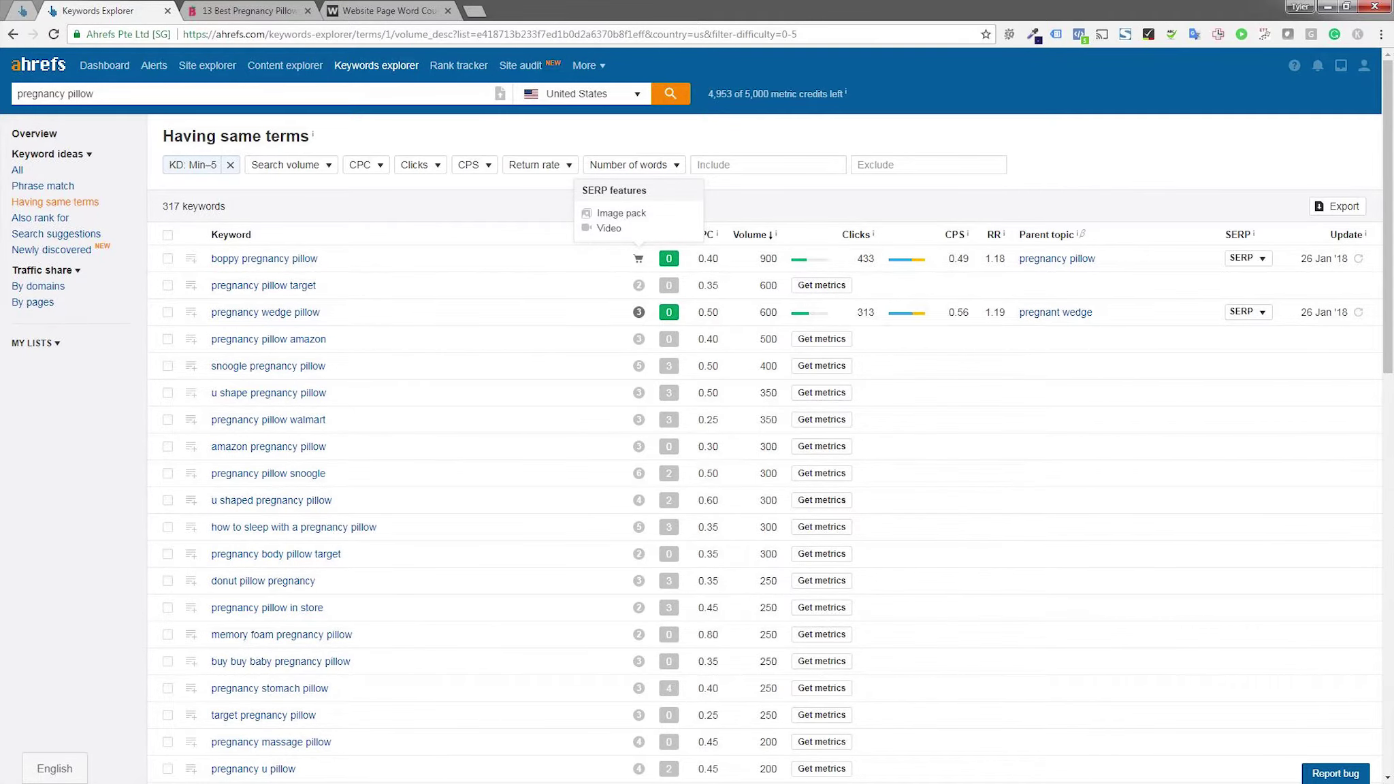
pyautogui.click(1242, 312)
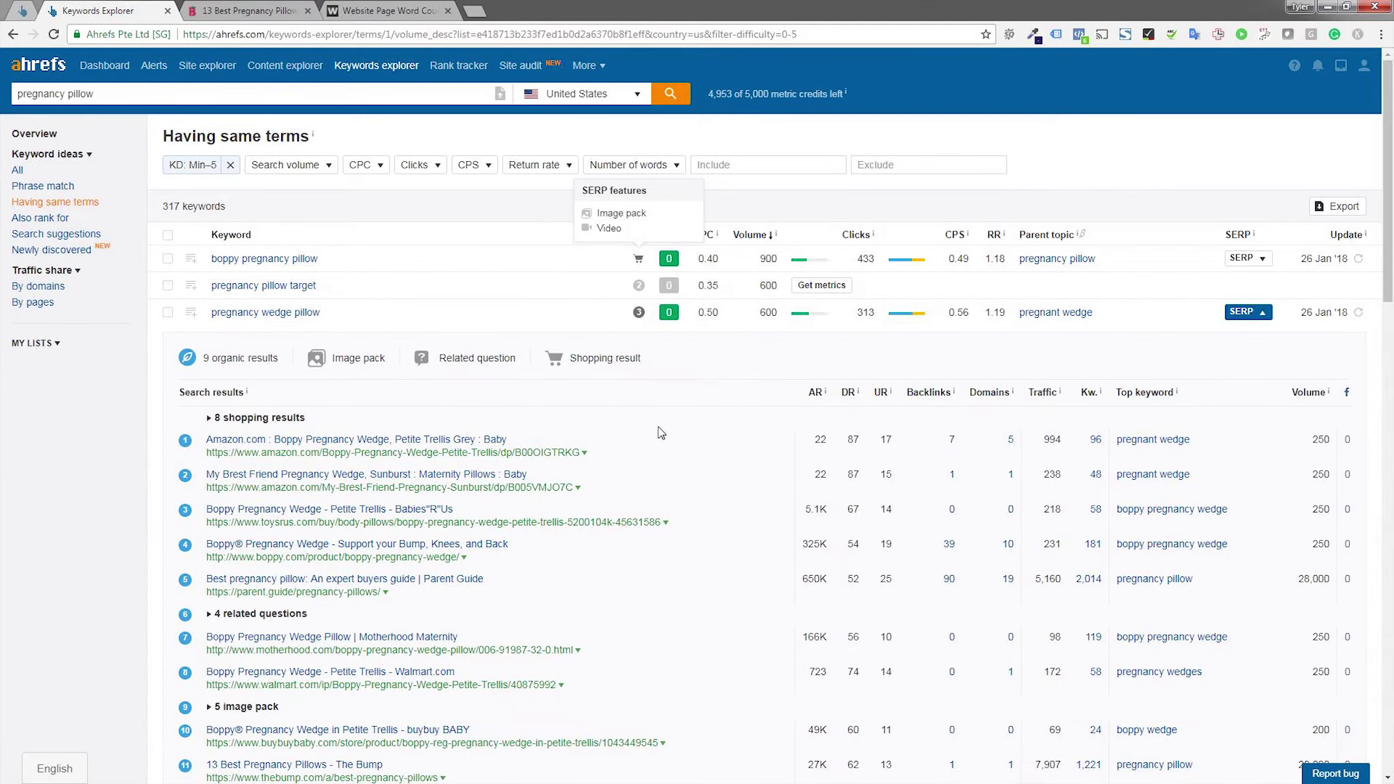
pyautogui.scroll(-1, 682, 474)
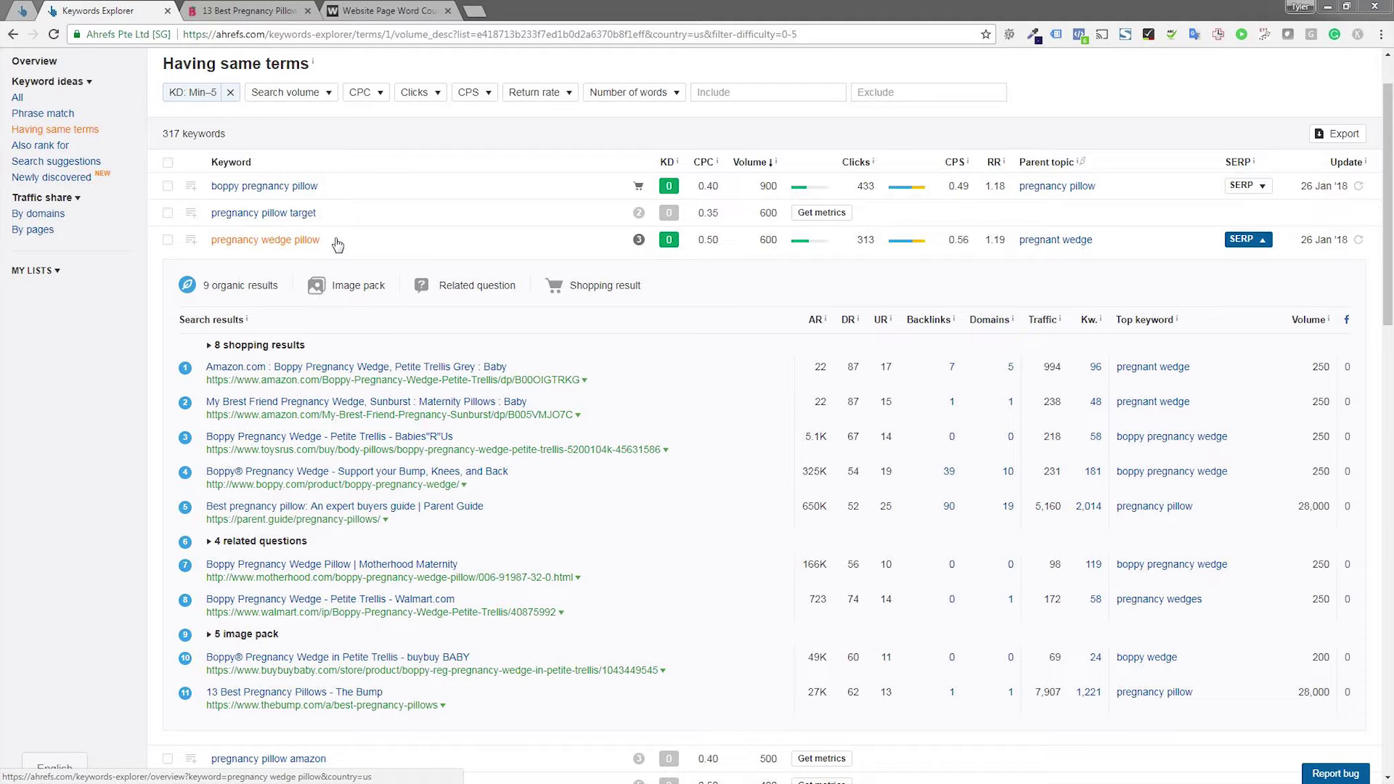
pyautogui.click(199, 93)
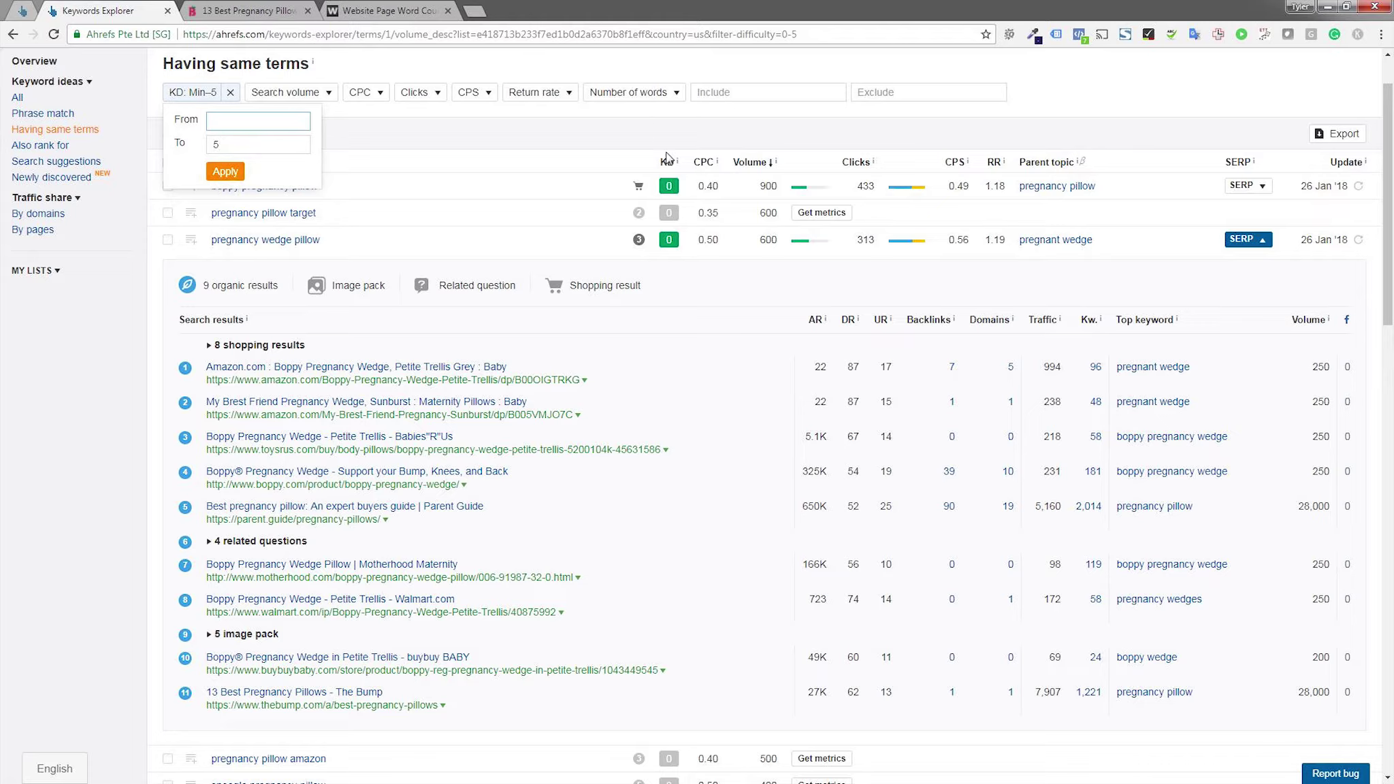
pyautogui.click(779, 136)
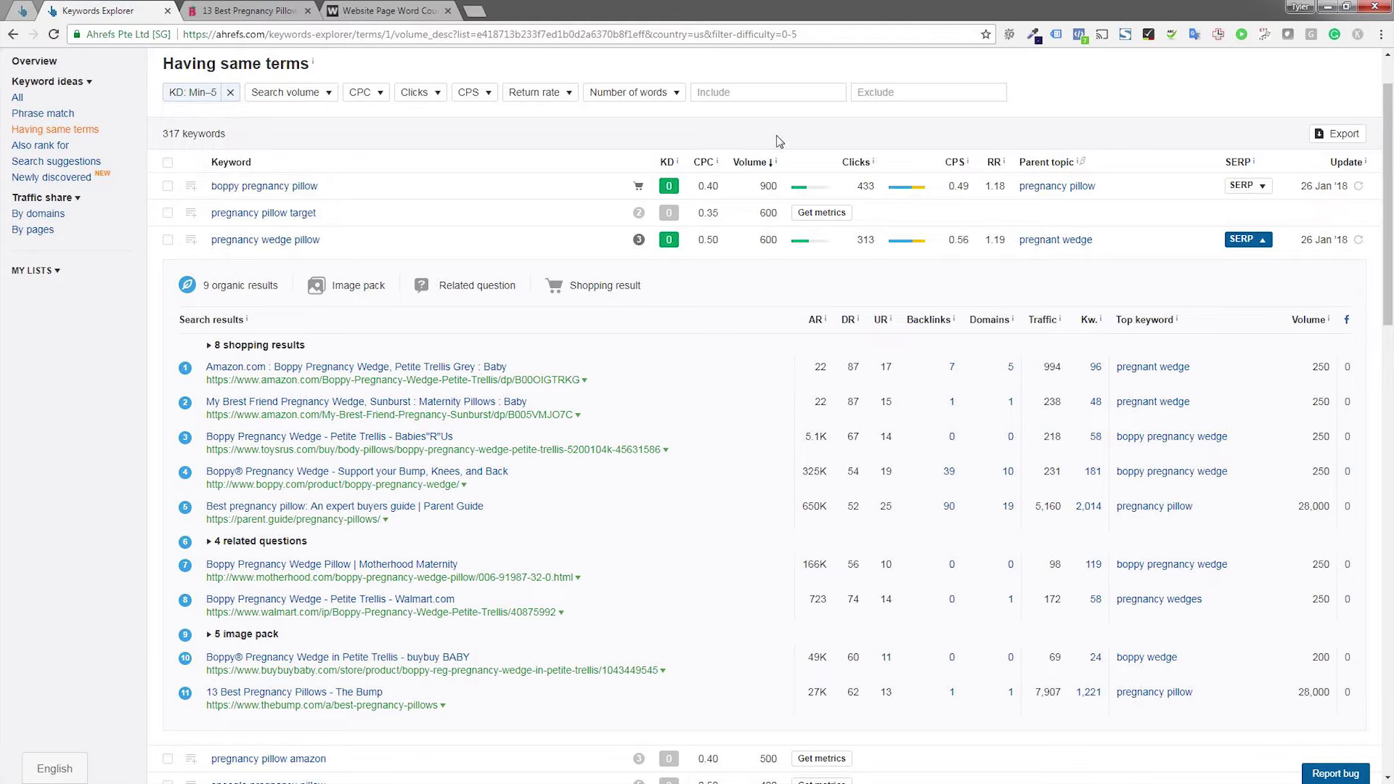